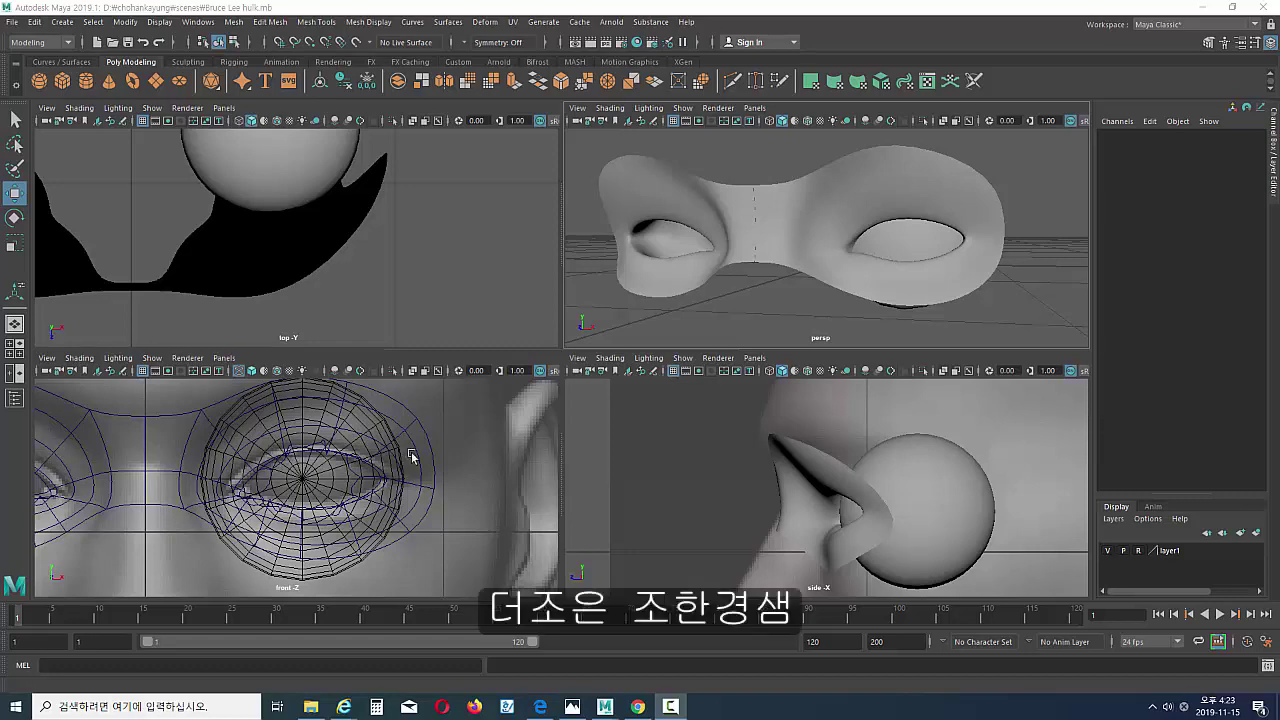
# Tilt the perspective view slightly and pan the front view down to the nose.
pyautogui.keyDown('alt'); pyautogui.moveTo(942, 177); pyautogui.dragTo(930, 180); pyautogui.keyUp('alt')
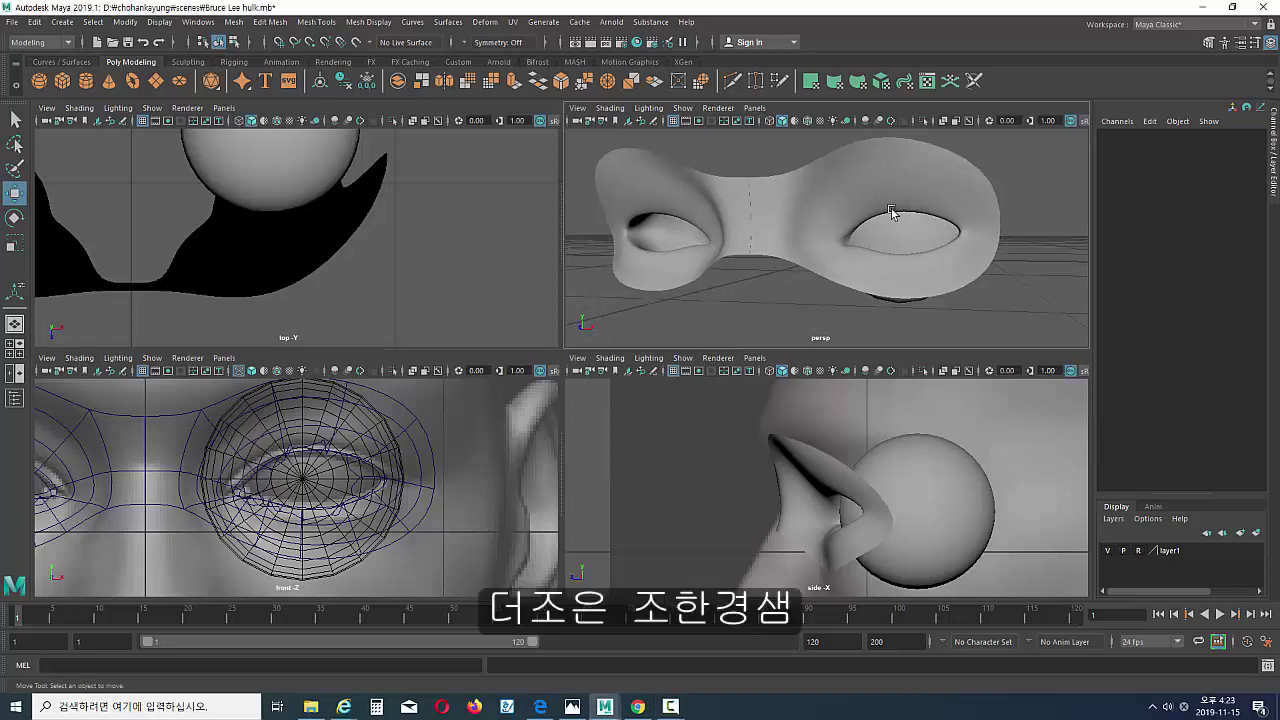
pyautogui.keyDown('alt'); pyautogui.moveTo(225, 583); pyautogui.dragTo(273, 473, button='middle'); pyautogui.keyUp('alt')
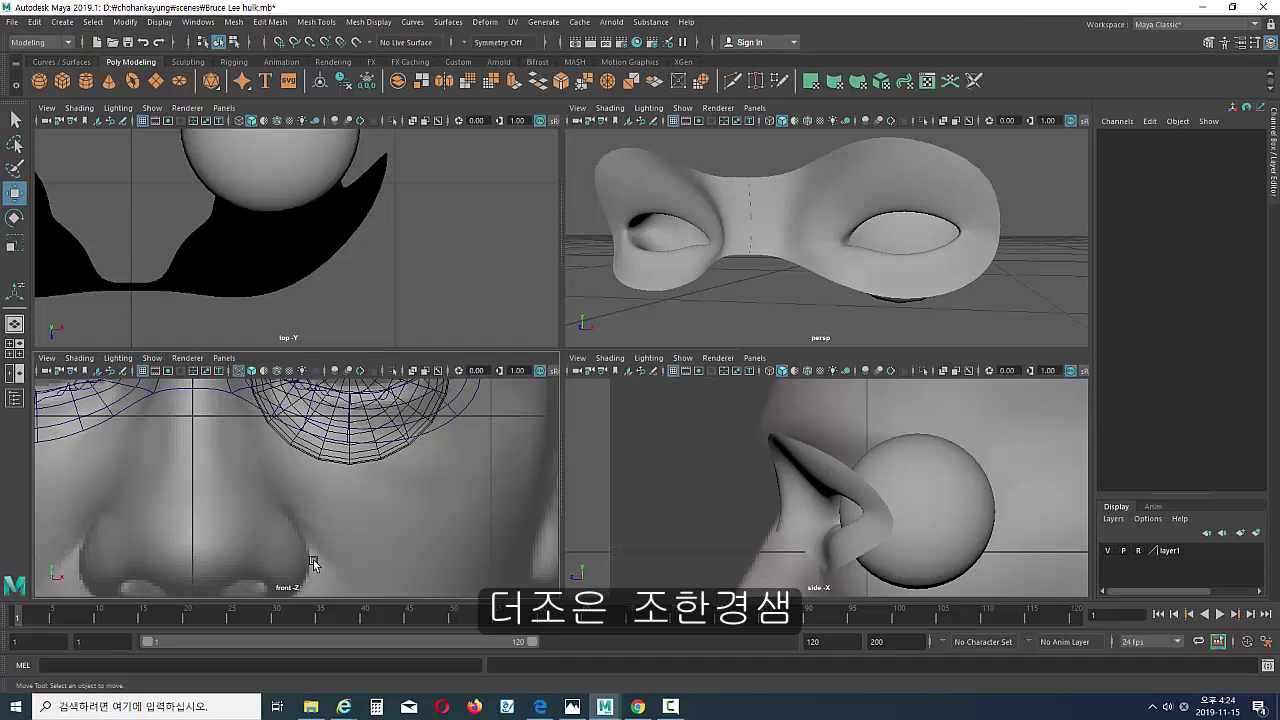
# Select the mask in edge mode and pick edges along its lower border.
pyautogui.click(800, 258)
pyautogui.press('F10')
pyautogui.scroll(2, 760, 275)
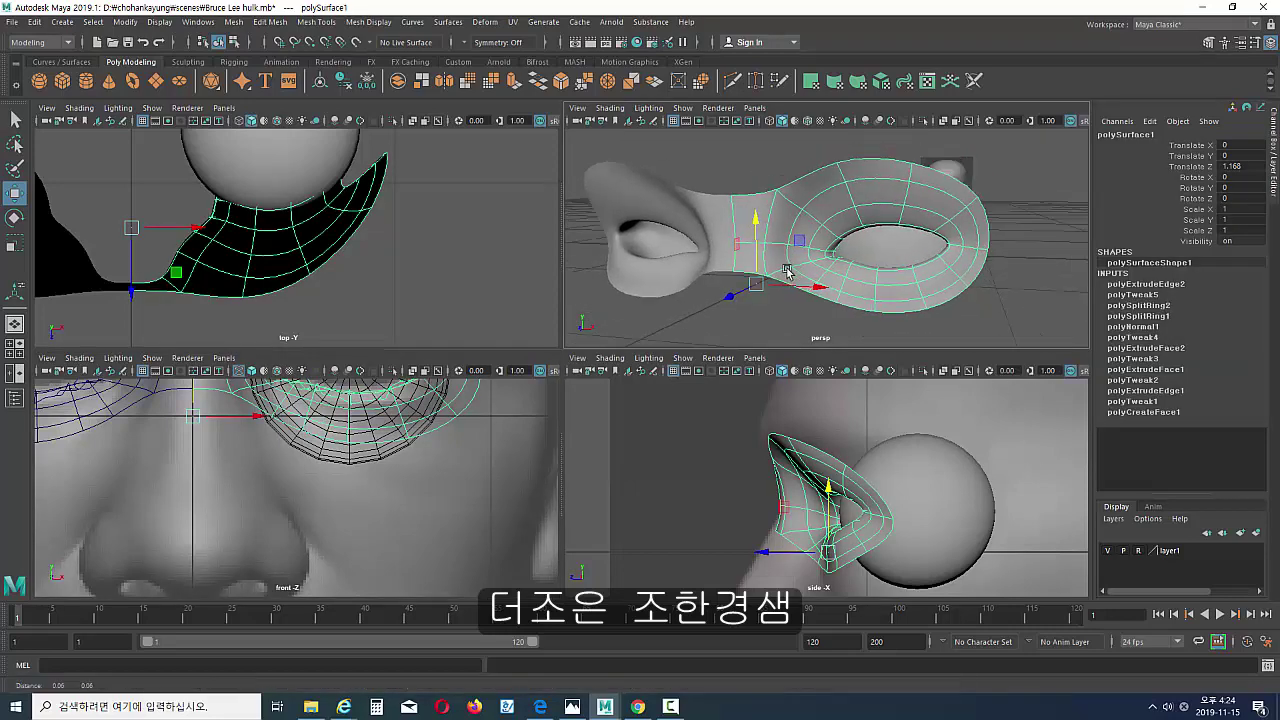
pyautogui.scroll(2, 740, 268)
pyautogui.scroll(2, 725, 260)
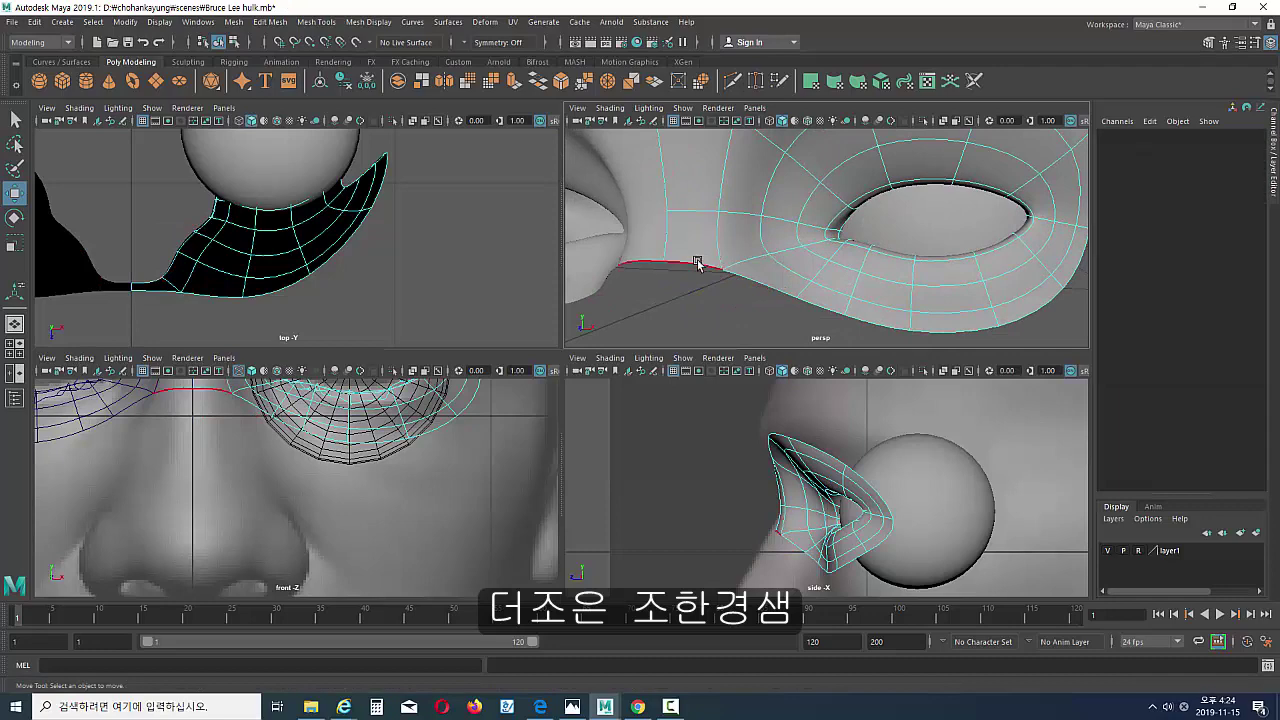
pyautogui.click(705, 265)
pyautogui.click(840, 312)
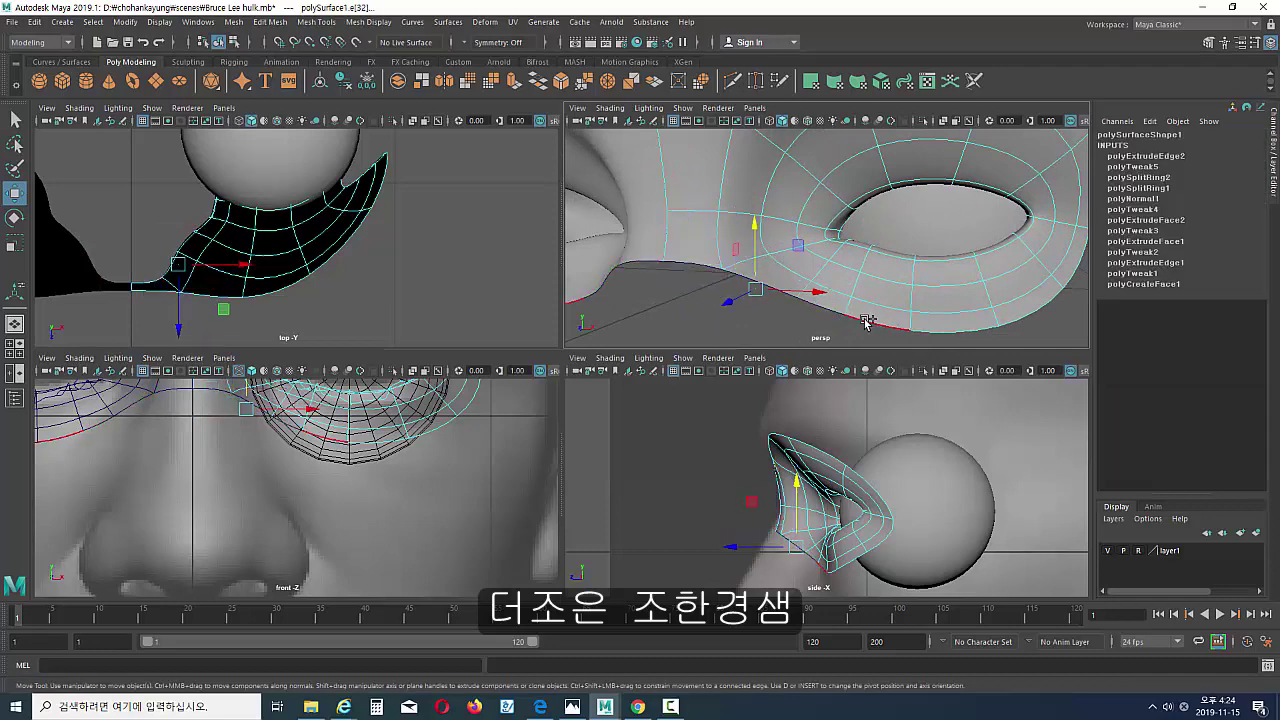
# Select the bottom-border edge loop, then narrow it to the single edge above the nose bridge.
pyautogui.keyDown('alt'); pyautogui.moveTo(857, 320); pyautogui.dragTo(940, 240); pyautogui.keyUp('alt')
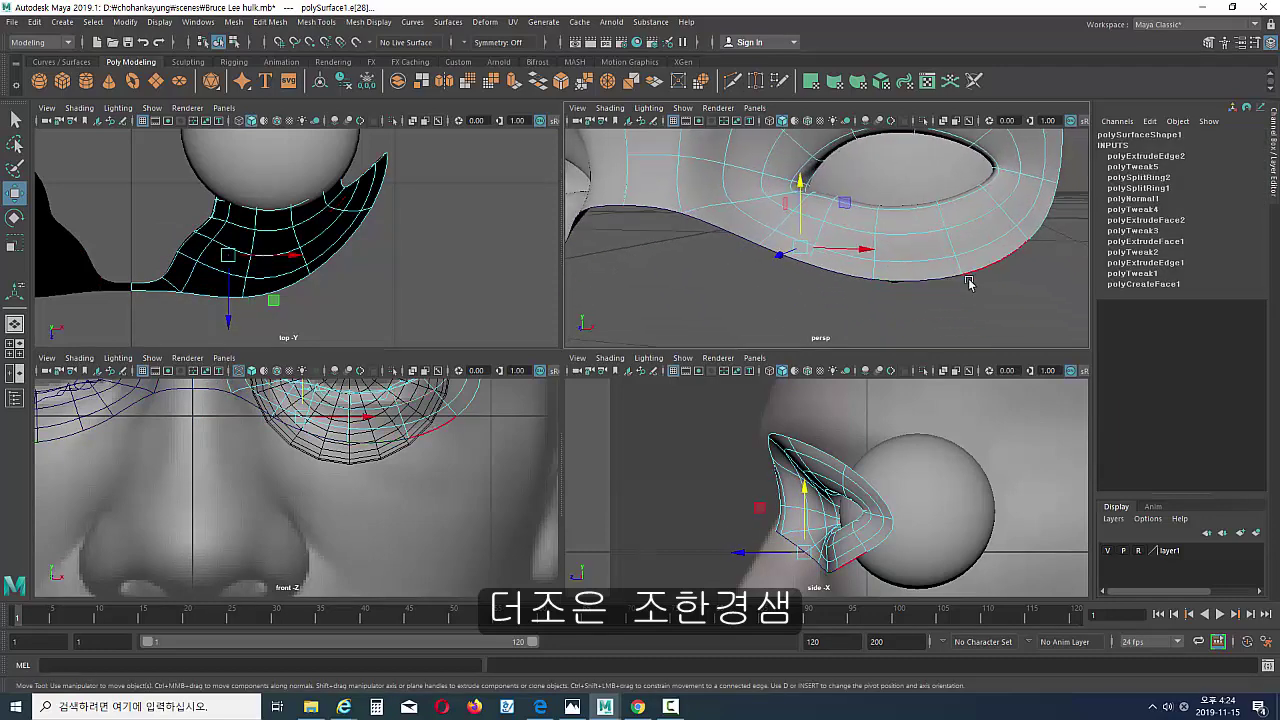
pyautogui.click(640, 214)
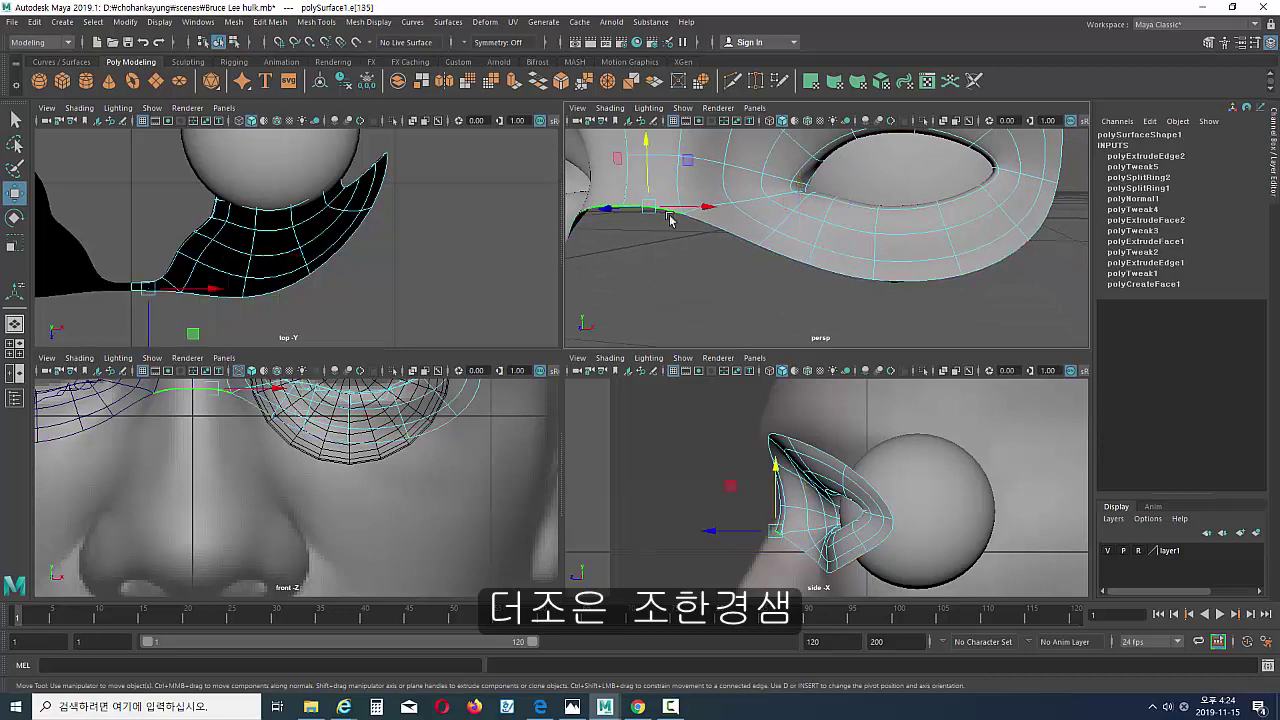
pyautogui.click(720, 236)
pyautogui.click(778, 245)
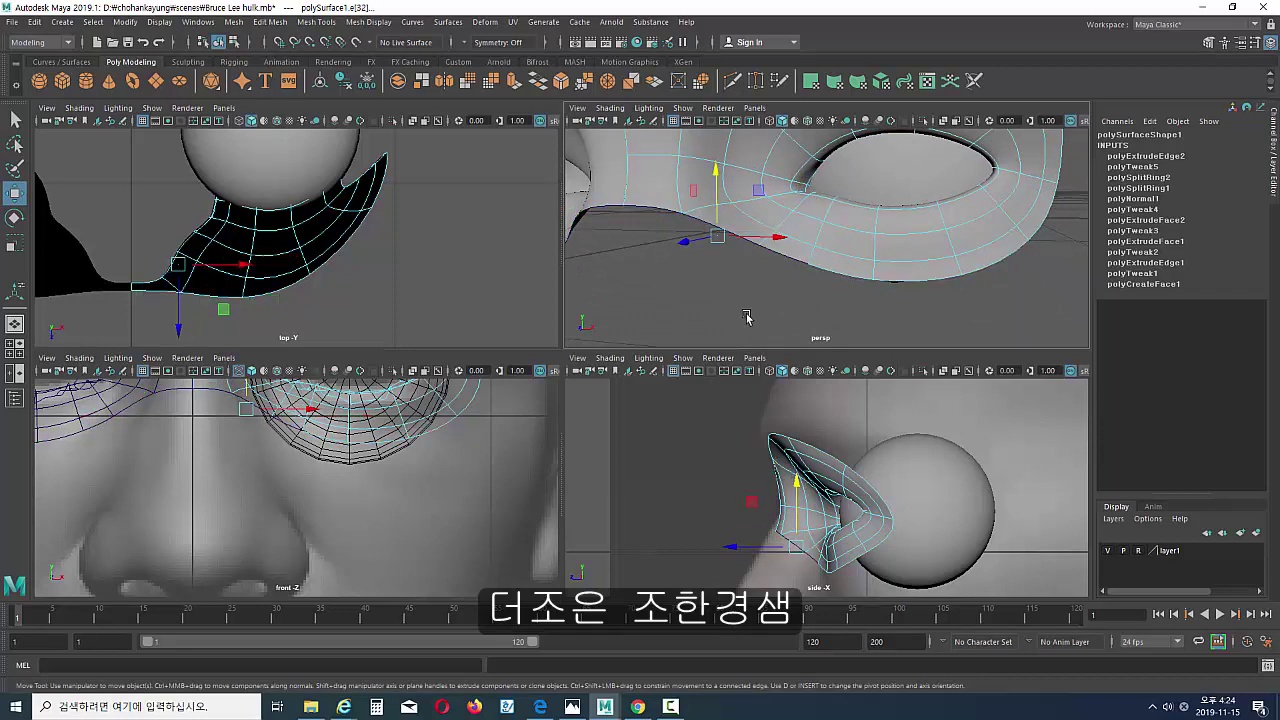
pyautogui.keyDown('alt'); pyautogui.moveTo(749, 314); pyautogui.dragTo(753, 266); pyautogui.keyUp('alt')
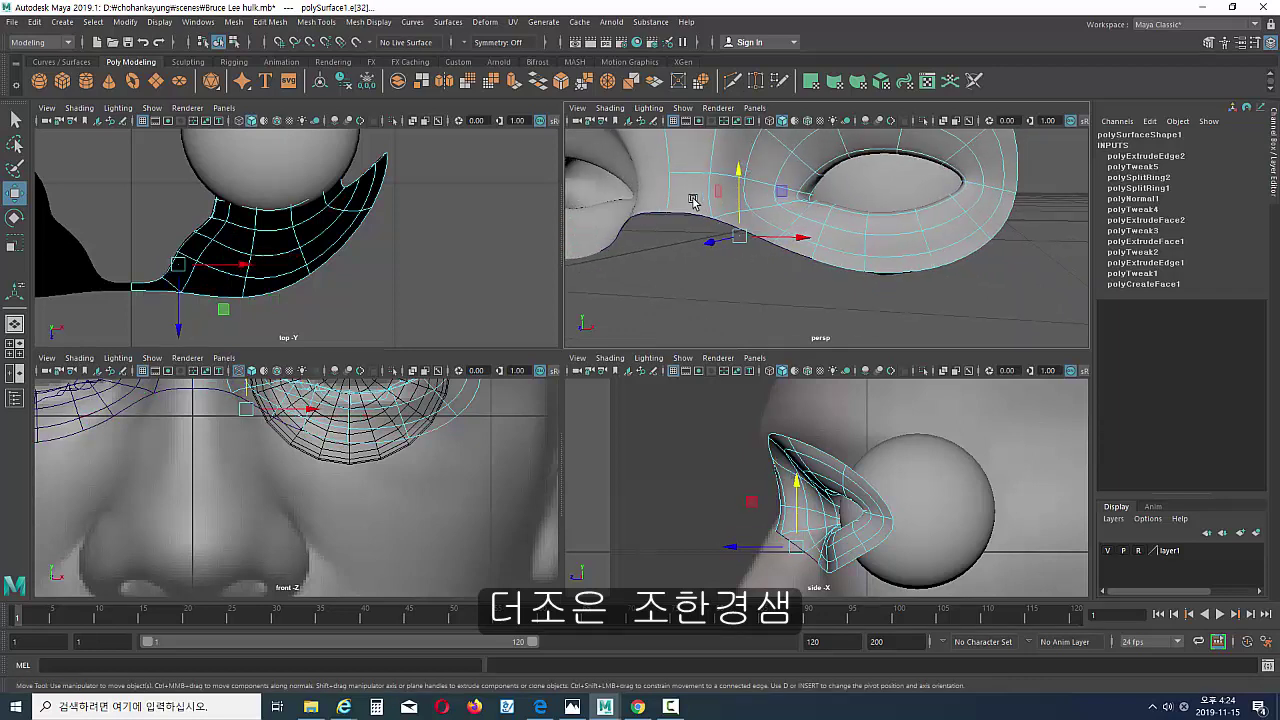
pyautogui.doubleClick(740, 238)
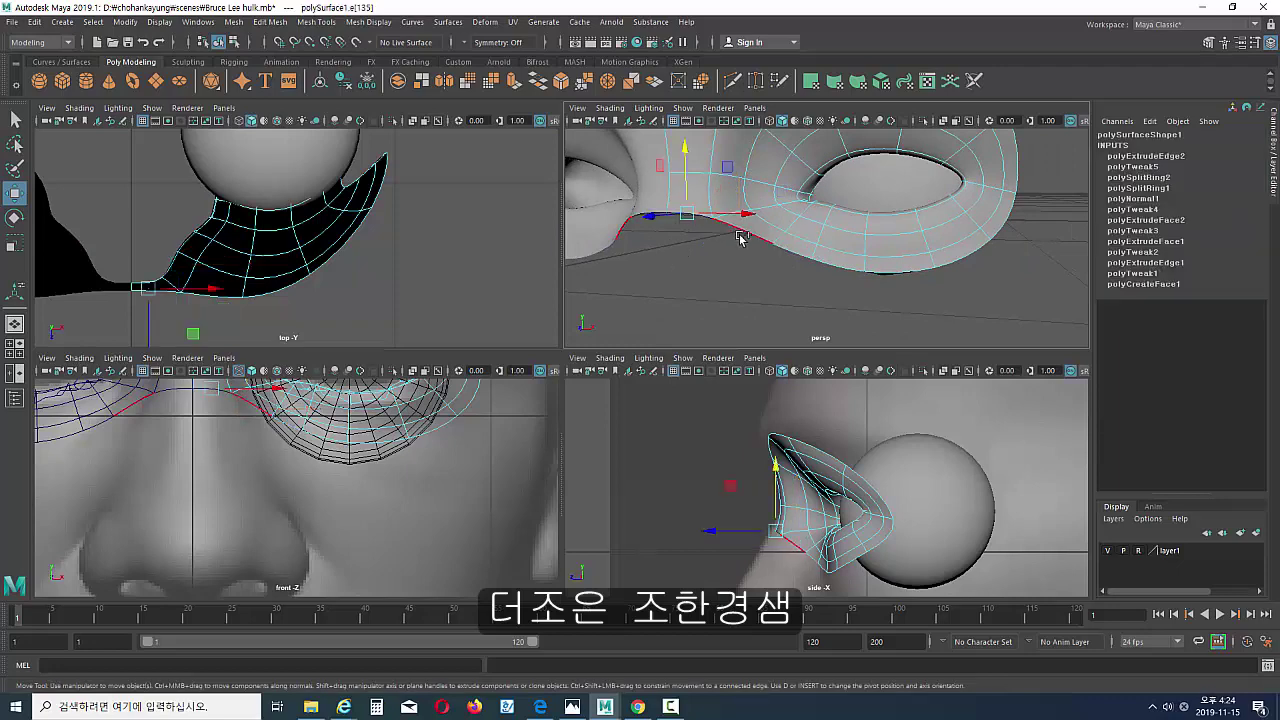
pyautogui.click(740, 238)
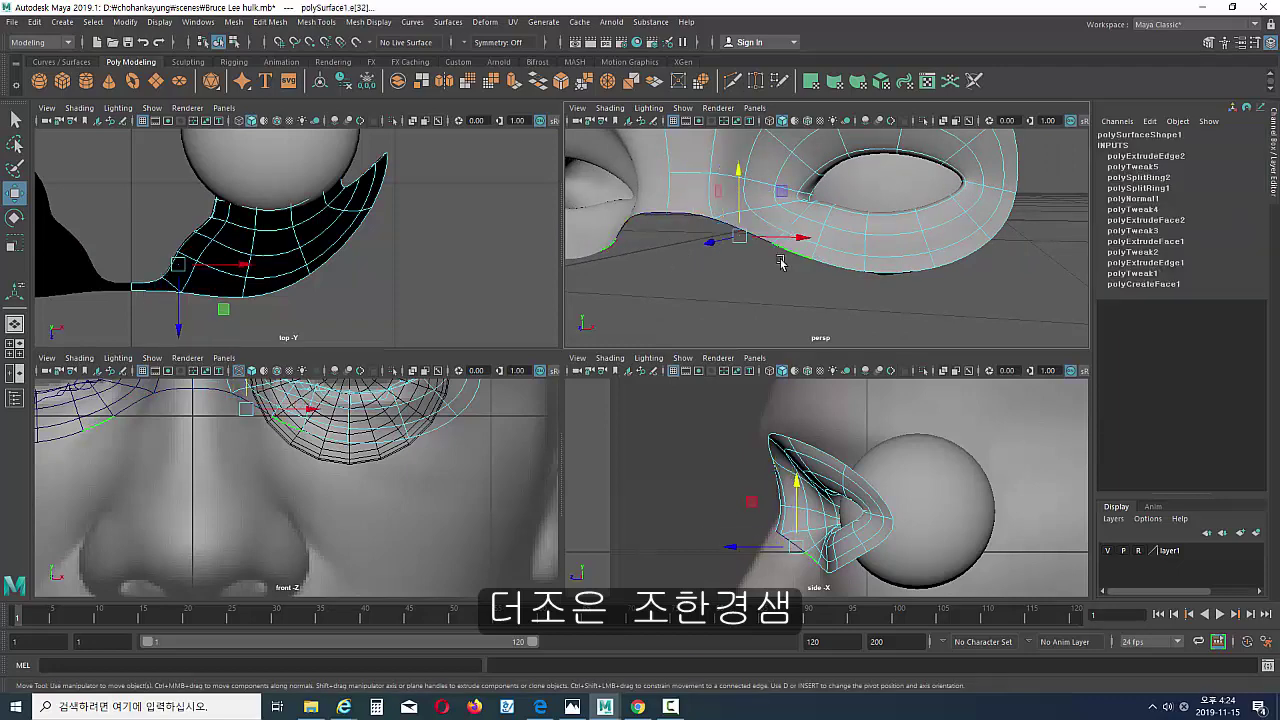
# In cage view, extrude the selected border edge and pull it down over the nose bridge.
pyautogui.press('1')
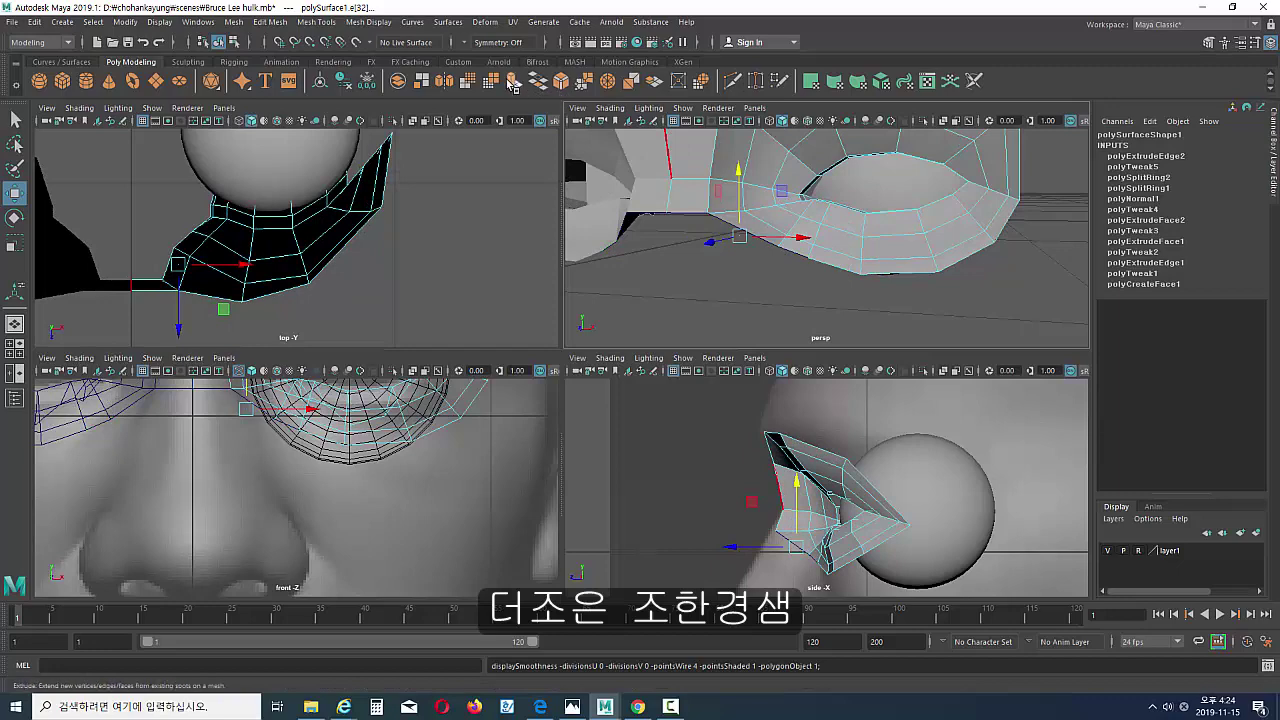
pyautogui.click(512, 84)
pyautogui.moveTo(740, 183); pyautogui.dragTo(736, 272)
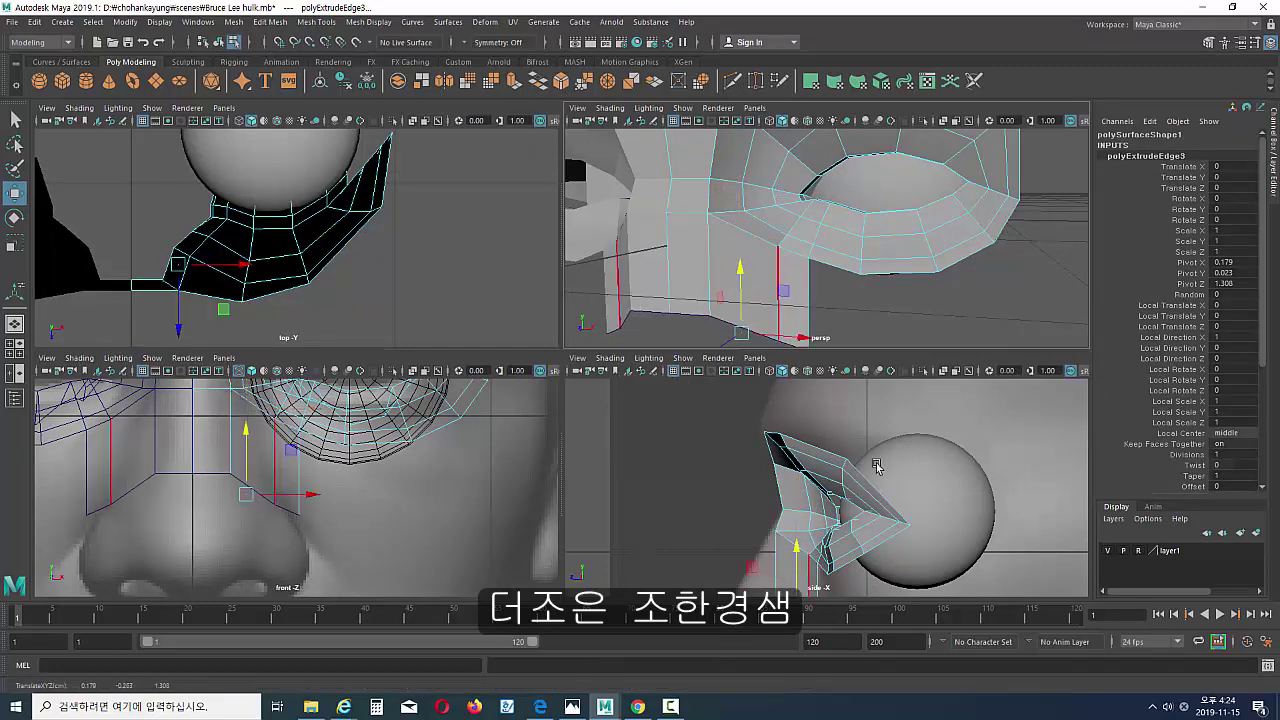
pyautogui.scroll(-5, 866, 470)
pyautogui.moveTo(771, 445)
pyautogui.keyDown('ctrl'); pyautogui.keyDown('alt'); pyautogui.mouseDown()
pyautogui.moveTo(861, 509)
pyautogui.moveTo(808, 466)
pyautogui.mouseUp(); pyautogui.keyUp('alt'); pyautogui.keyUp('ctrl')
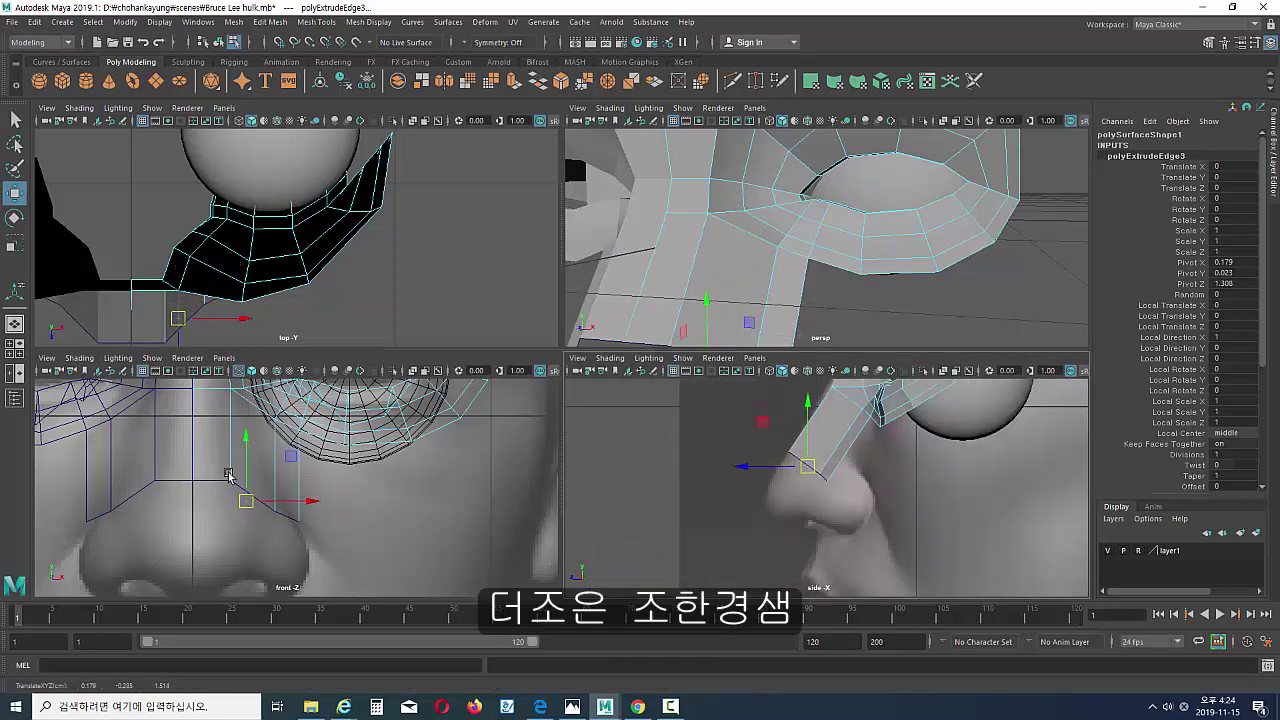
pyautogui.keyDown('alt'); pyautogui.moveTo(229, 474); pyautogui.dragTo(255, 470, button='middle'); pyautogui.keyUp('alt')
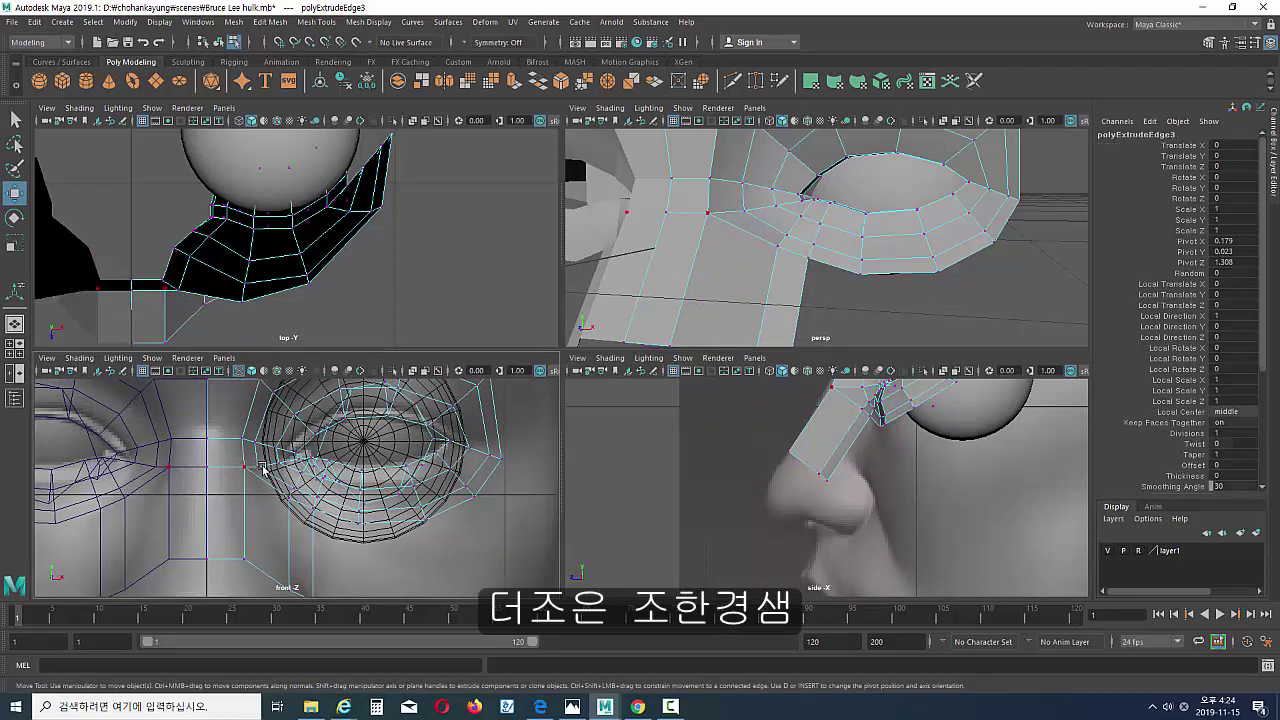
# Move the nose strip's lower vertex so it hugs the nose in the side view.
pyautogui.click(262, 469)
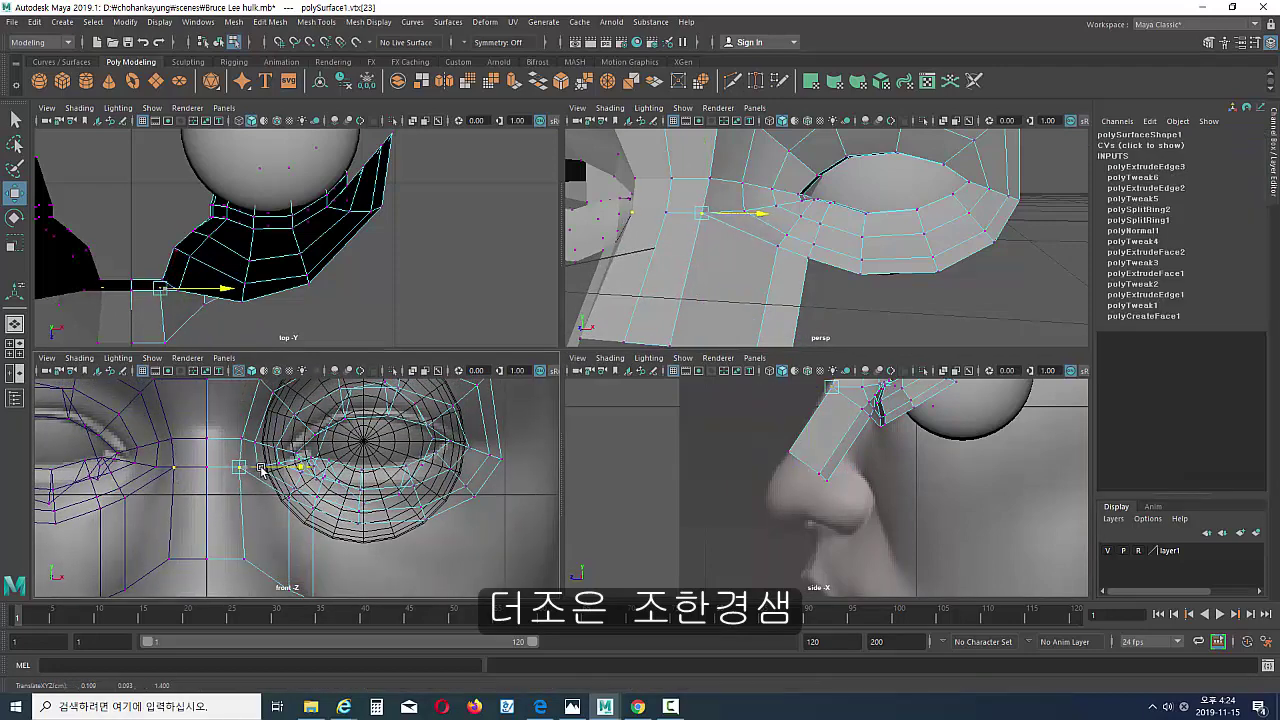
pyautogui.click(260, 562)
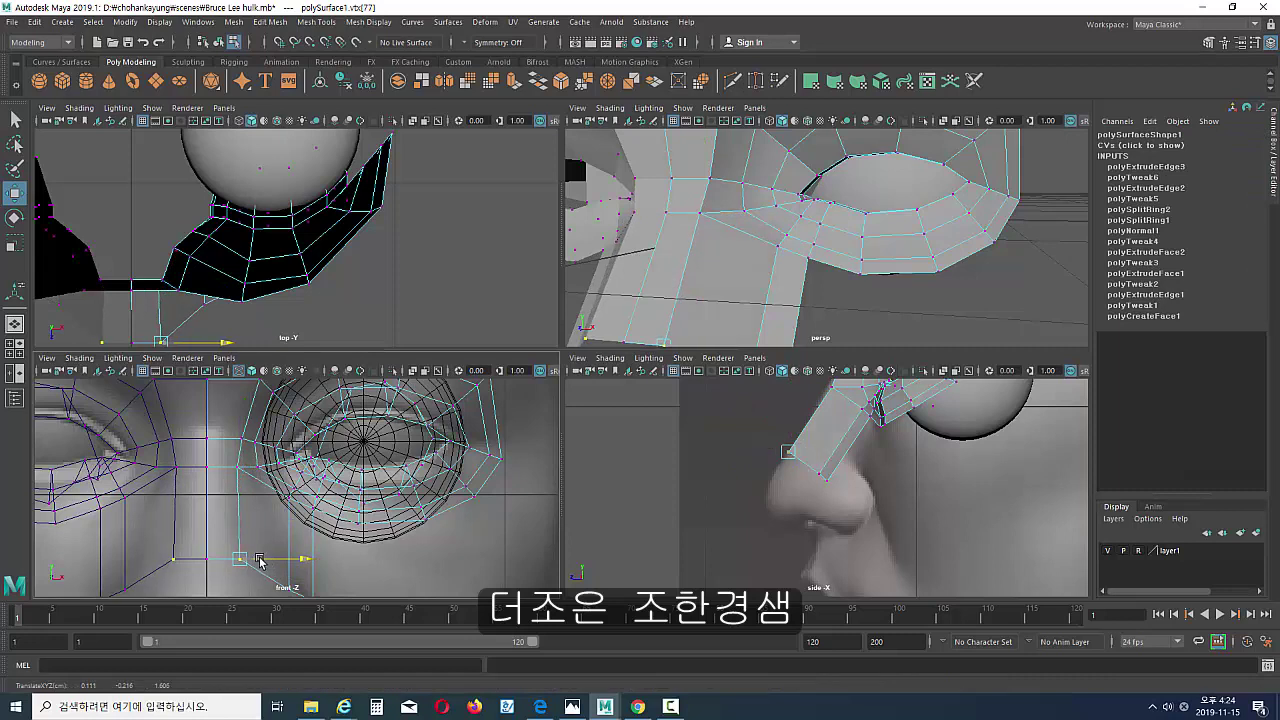
pyautogui.press('w')
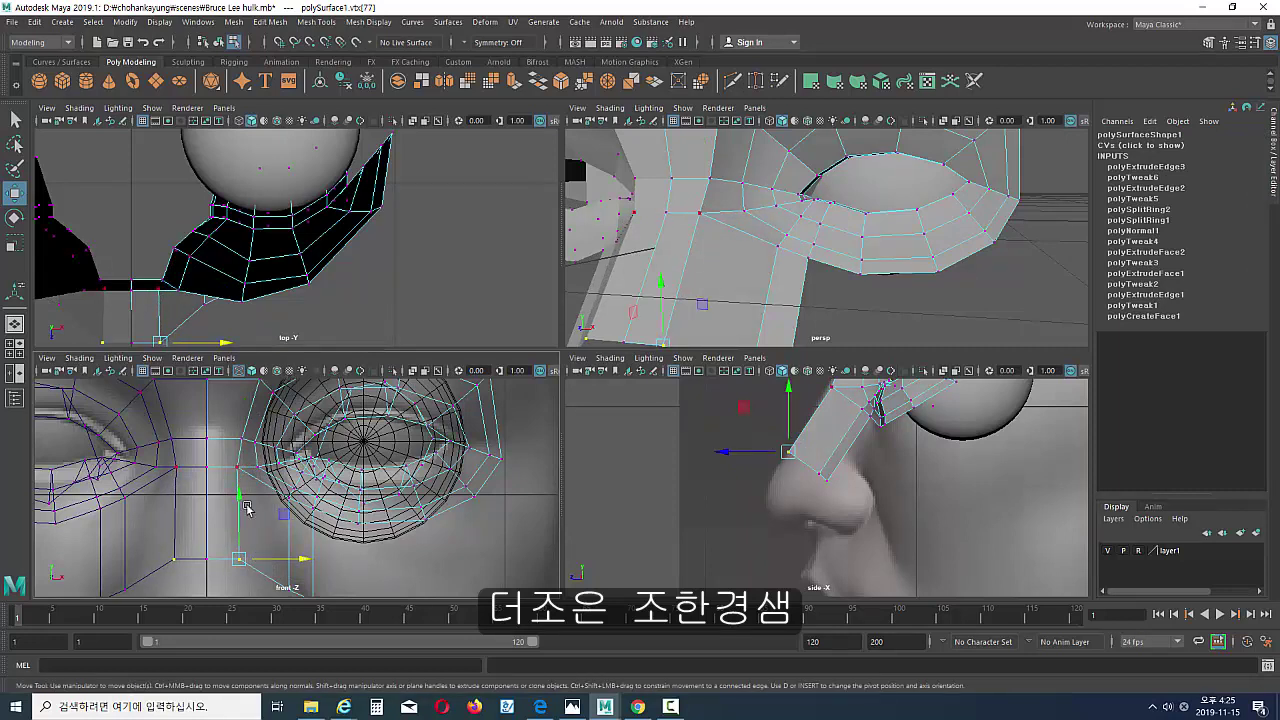
pyautogui.keyDown('alt'); pyautogui.moveTo(815, 487); pyautogui.dragTo(935, 487); pyautogui.keyUp('alt')
pyautogui.scroll(3, 808, 490)
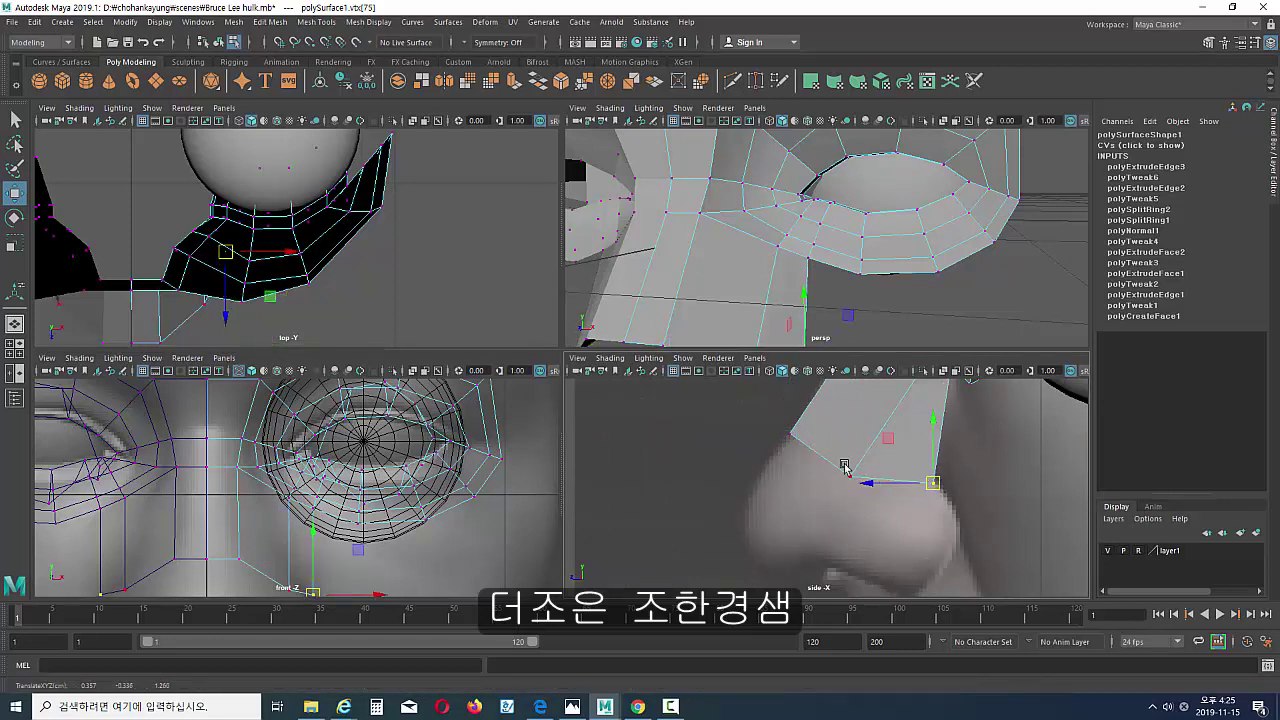
pyautogui.moveTo(850, 476); pyautogui.dragTo(910, 481)
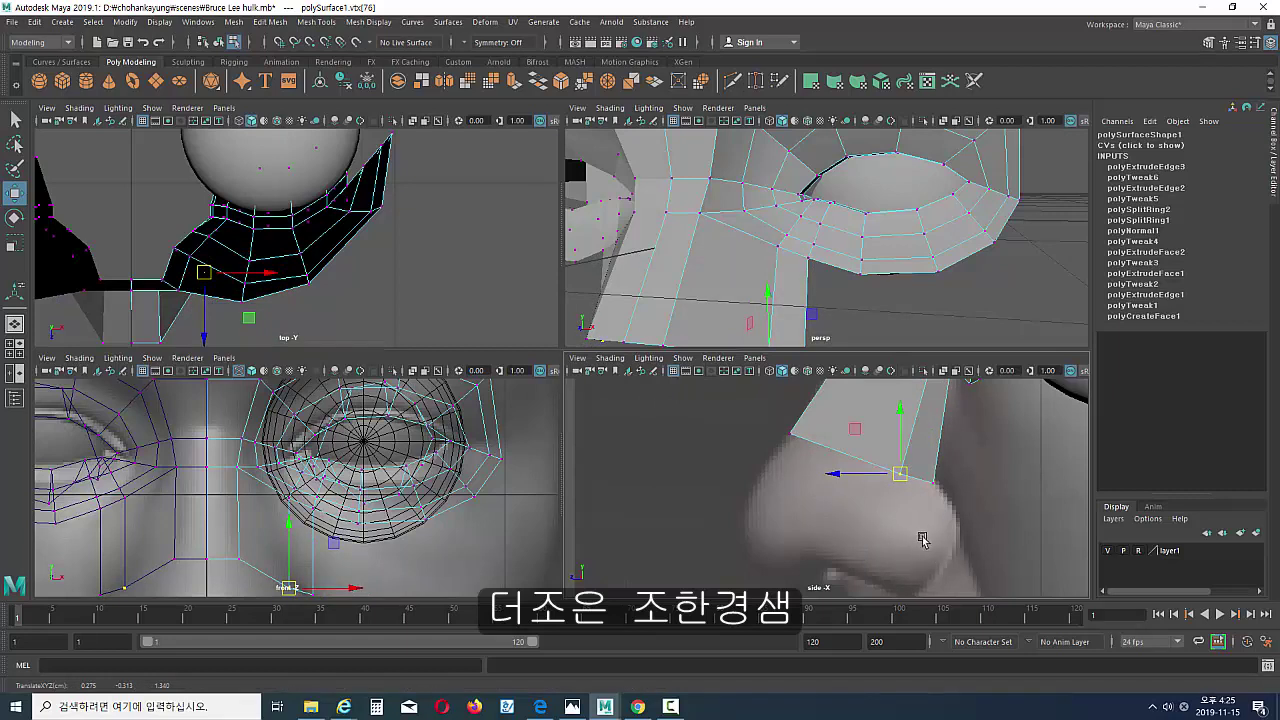
pyautogui.keyDown('alt'); pyautogui.moveTo(908, 466); pyautogui.dragTo(902, 559, button='middle'); pyautogui.keyUp('alt')
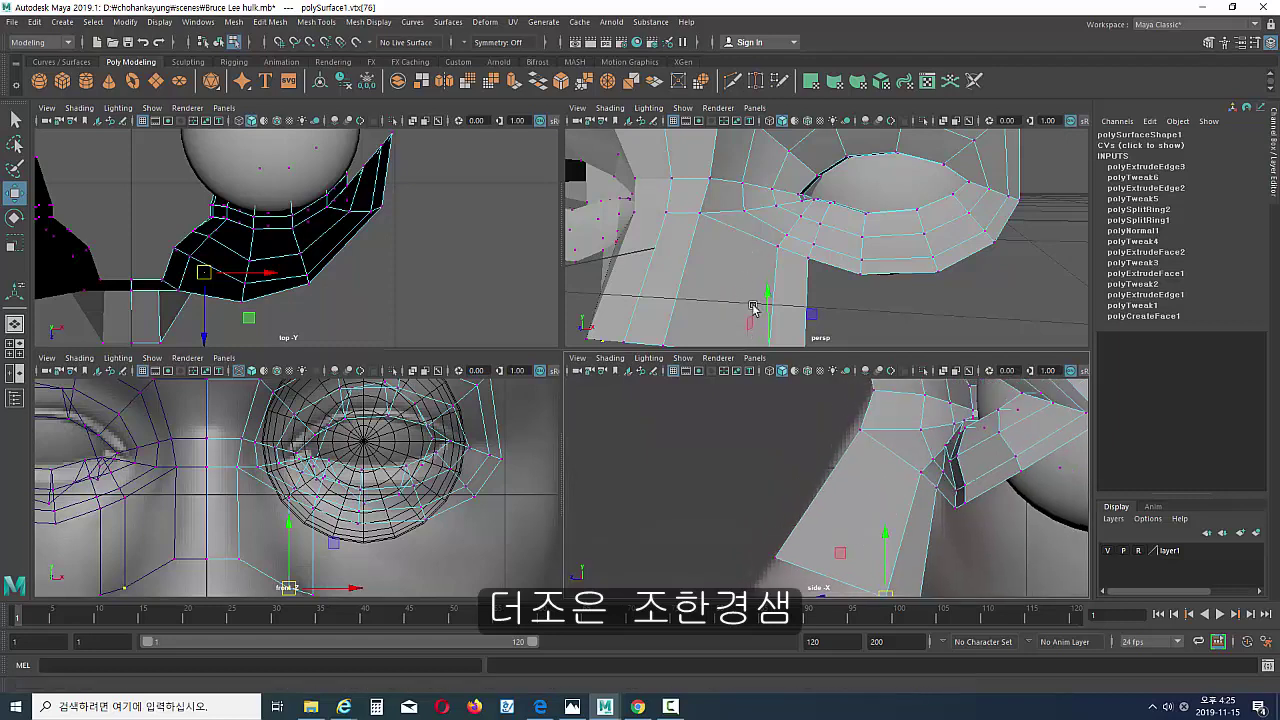
# Select several edges of the nose strip, then clear the edge selection.
pyautogui.keyDown('alt'); pyautogui.moveTo(754, 308); pyautogui.dragTo(812, 279); pyautogui.keyUp('alt')
pyautogui.press('F10')
pyautogui.click(812, 279)
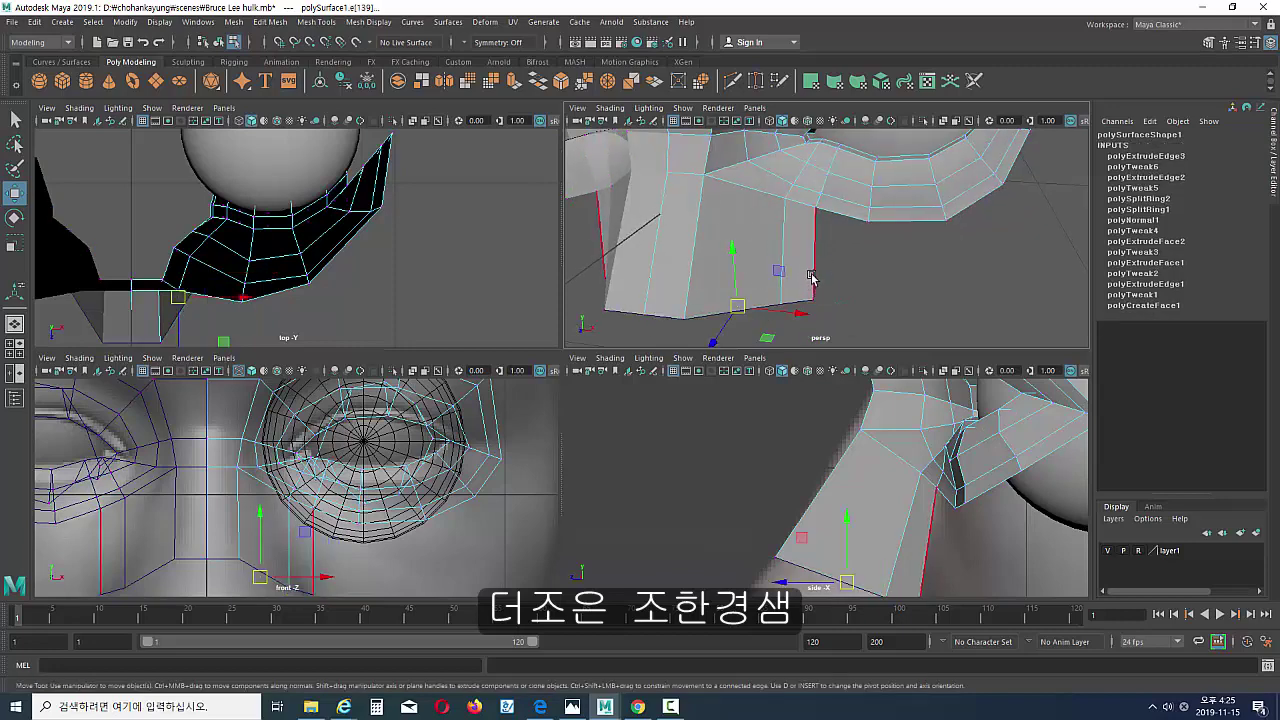
pyautogui.click(694, 263)
pyautogui.click(659, 250)
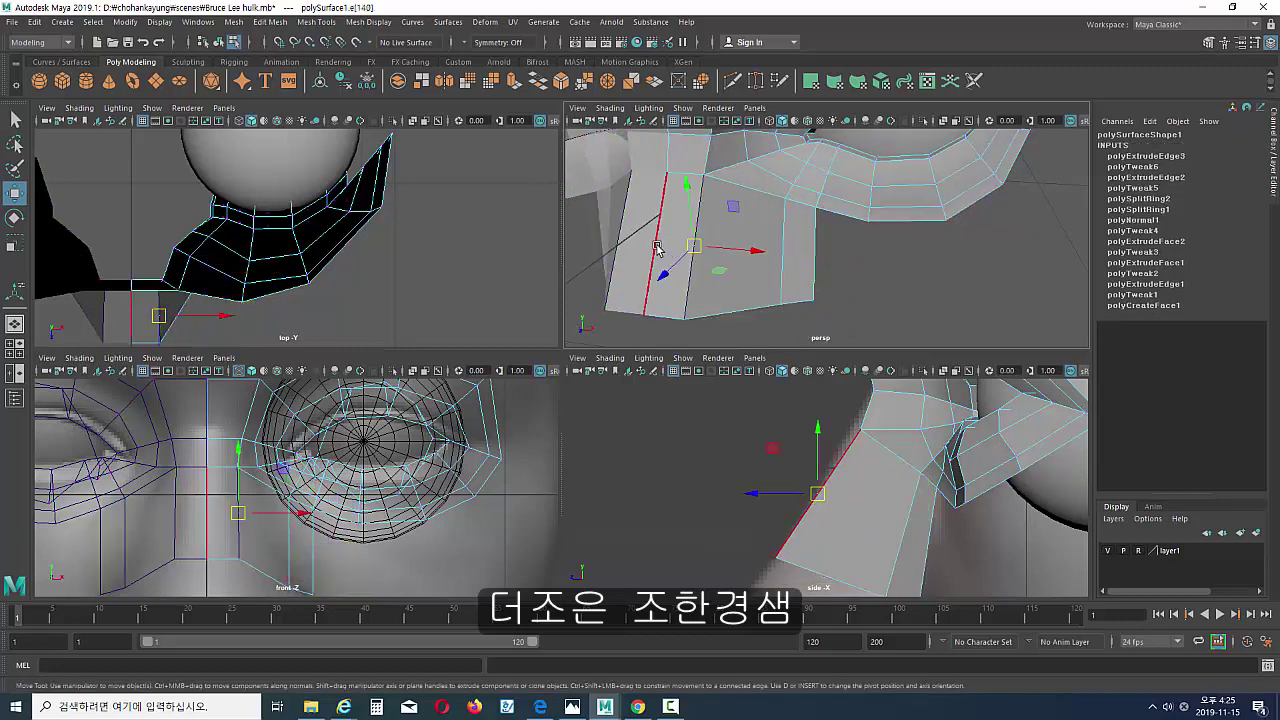
pyautogui.click(657, 248)
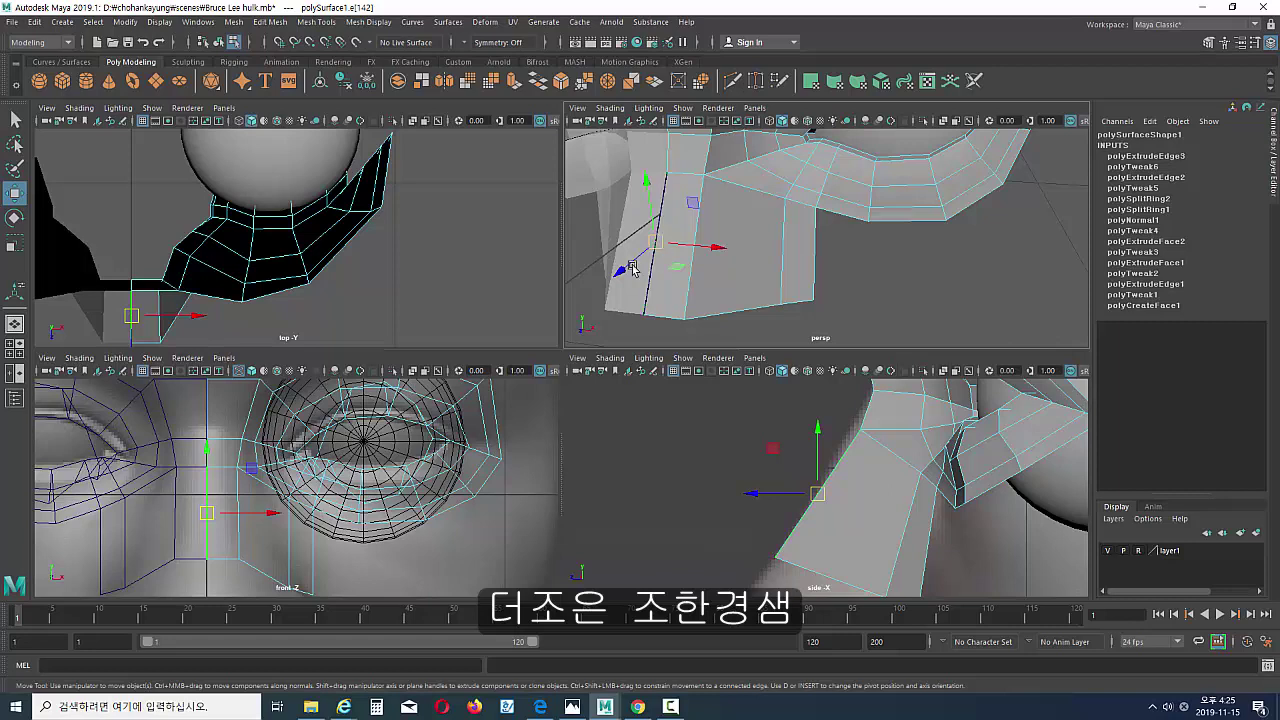
pyautogui.click(791, 277)
pyautogui.keyDown('alt'); pyautogui.moveTo(791, 277); pyautogui.dragTo(775, 271); pyautogui.keyUp('alt')
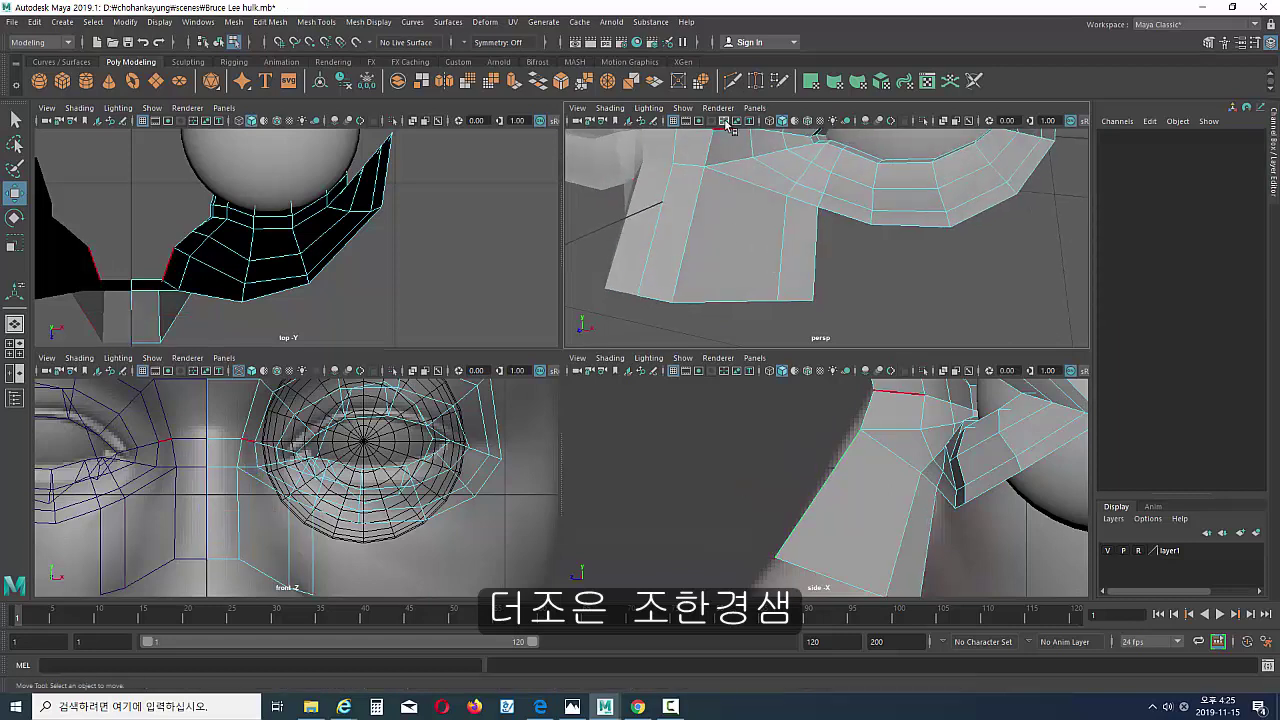
# Multi-cut a new edge from the mask's lower corner up to the upper edge beside the nose.
pyautogui.click(731, 81)
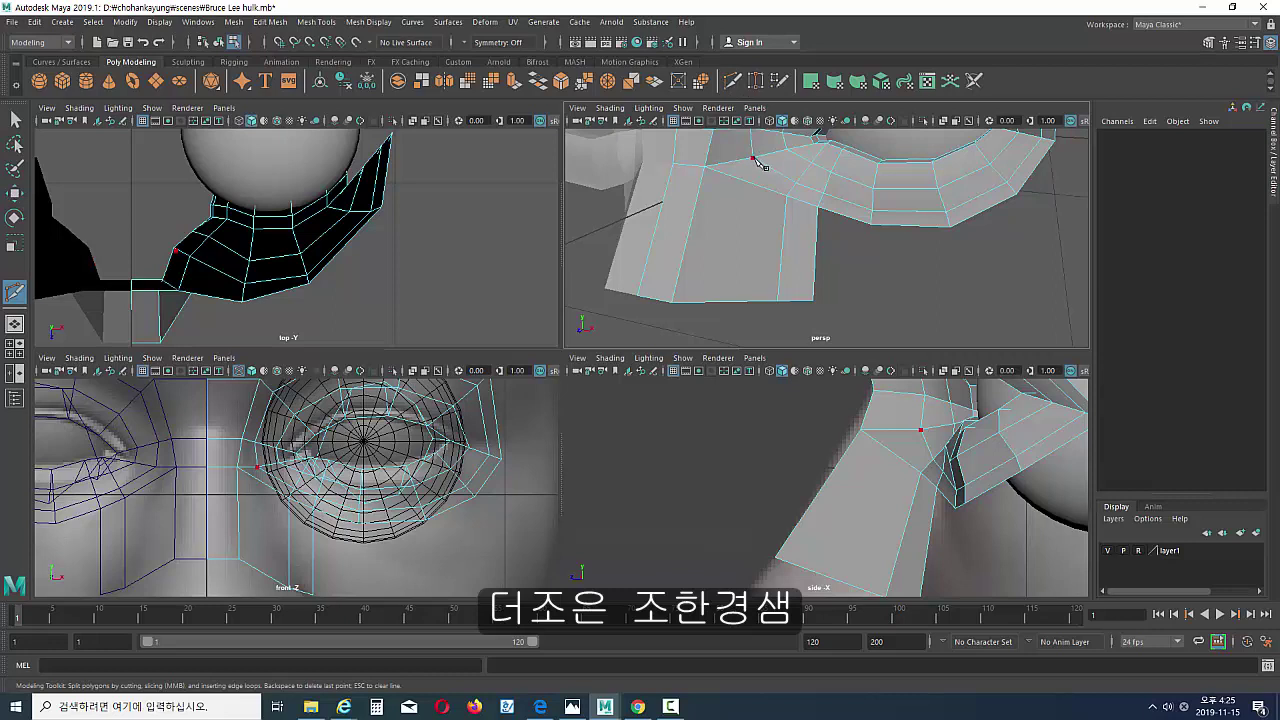
pyautogui.click(752, 158)
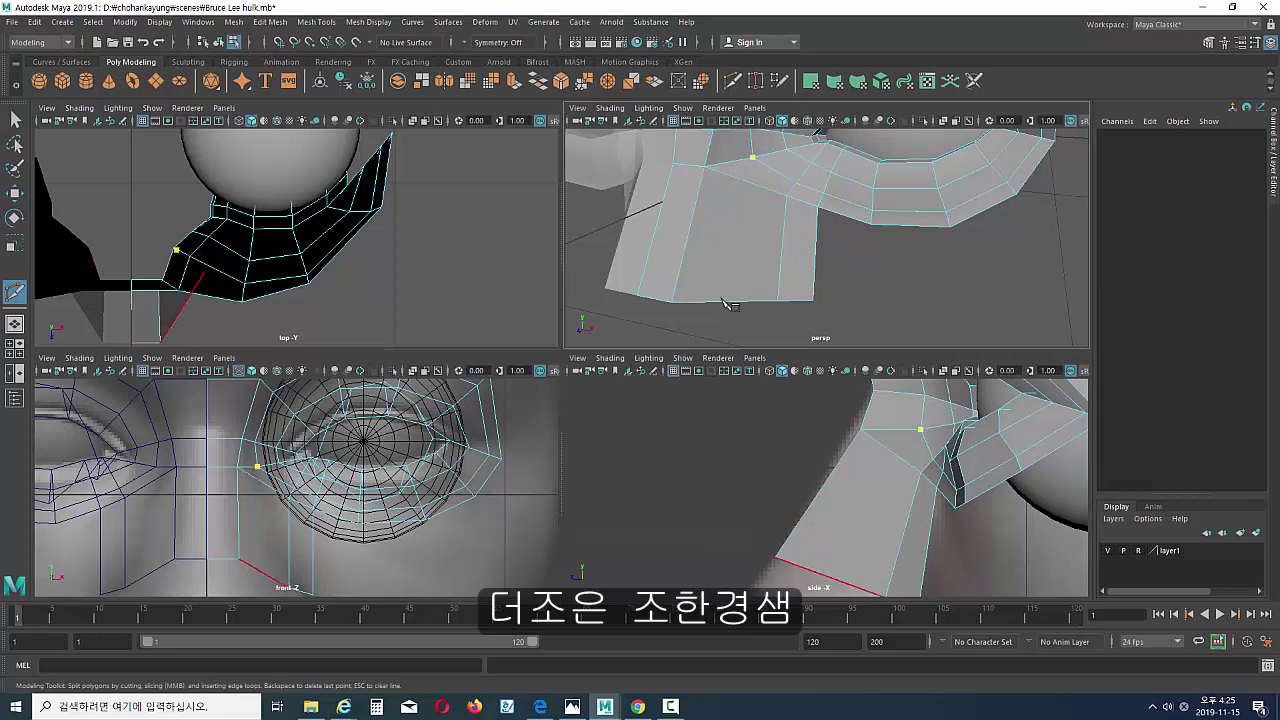
pyautogui.press('Escape')
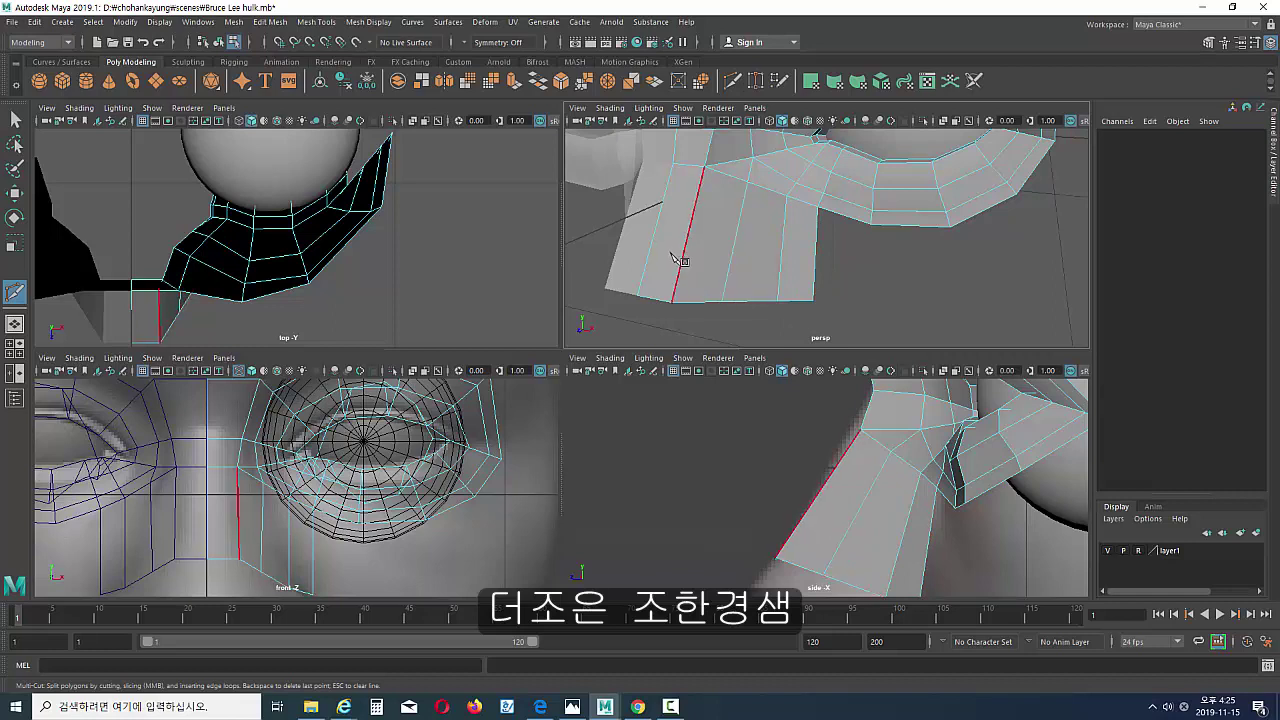
pyautogui.click(637, 295)
pyautogui.keyDown('alt'); pyautogui.moveTo(670, 249); pyautogui.dragTo(700, 245, button='right'); pyautogui.keyUp('alt')
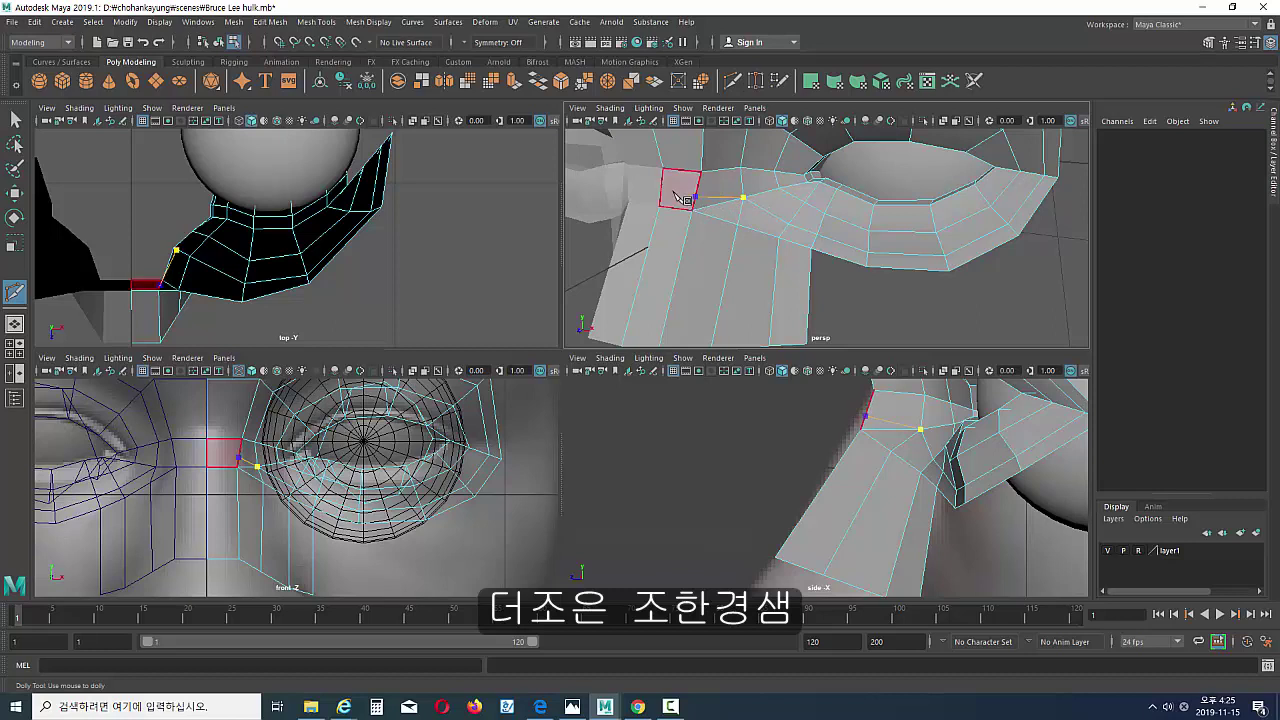
pyautogui.click(660, 193)
pyautogui.press('Return')
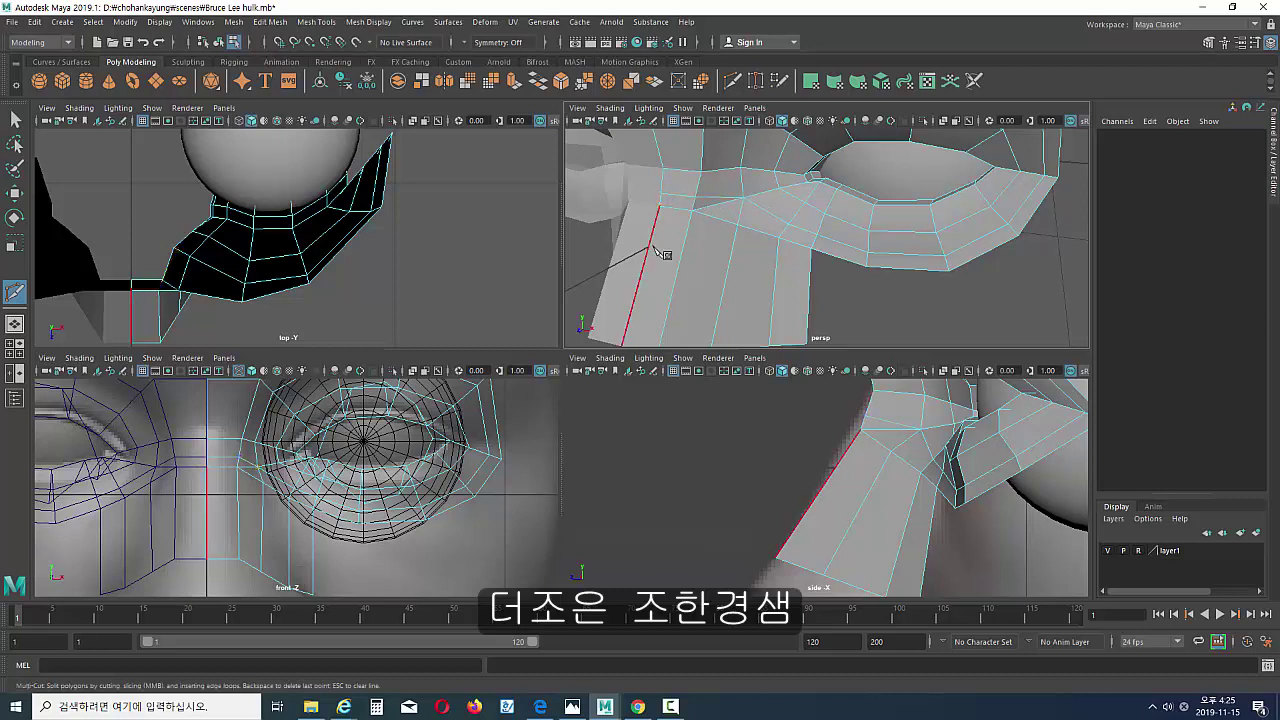
# Select a vertical edge on the nose panel and switch to vertex mode.
pyautogui.press('q')
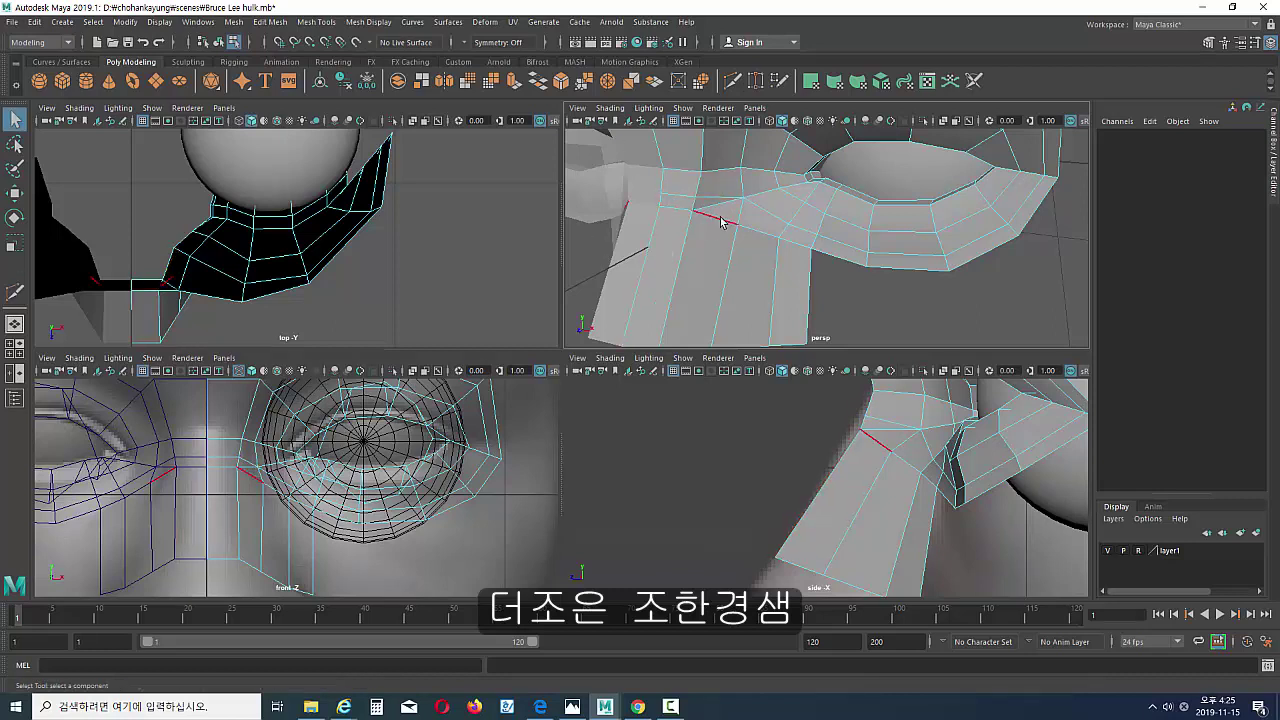
pyautogui.click(733, 225)
pyautogui.click(708, 262)
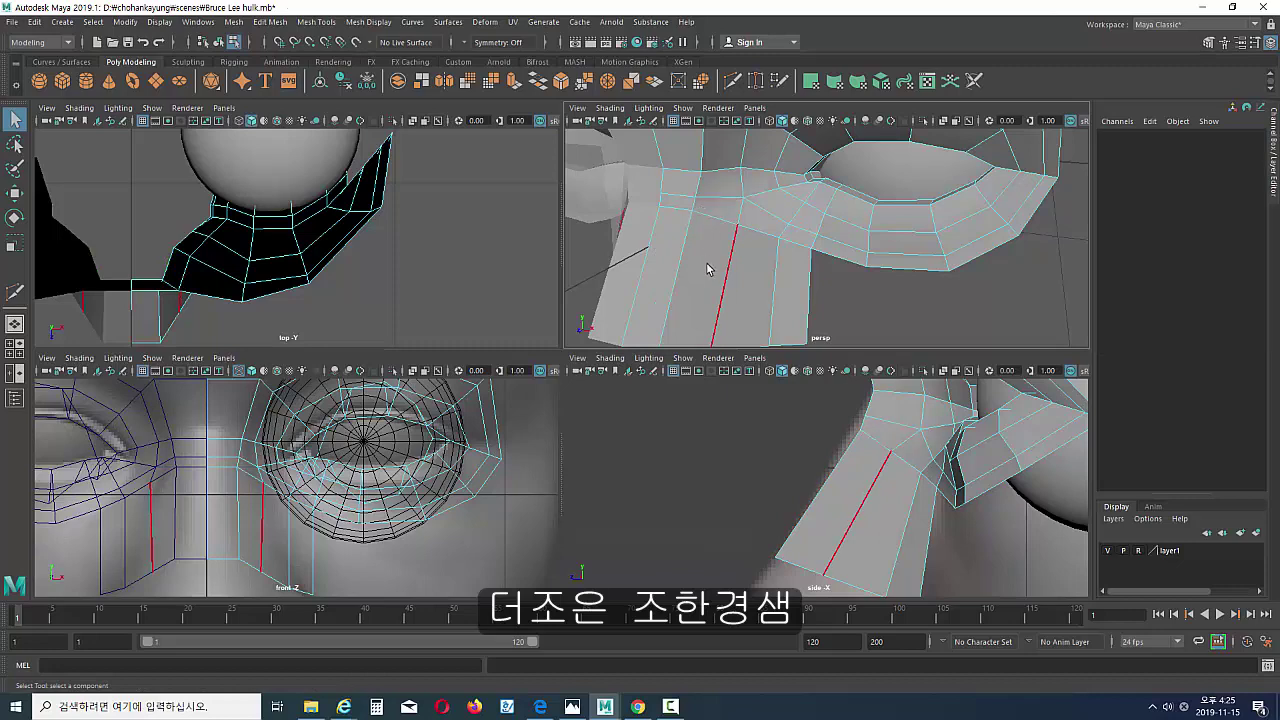
pyautogui.keyDown('alt'); pyautogui.moveTo(708, 268); pyautogui.dragTo(777, 240); pyautogui.keyUp('alt')
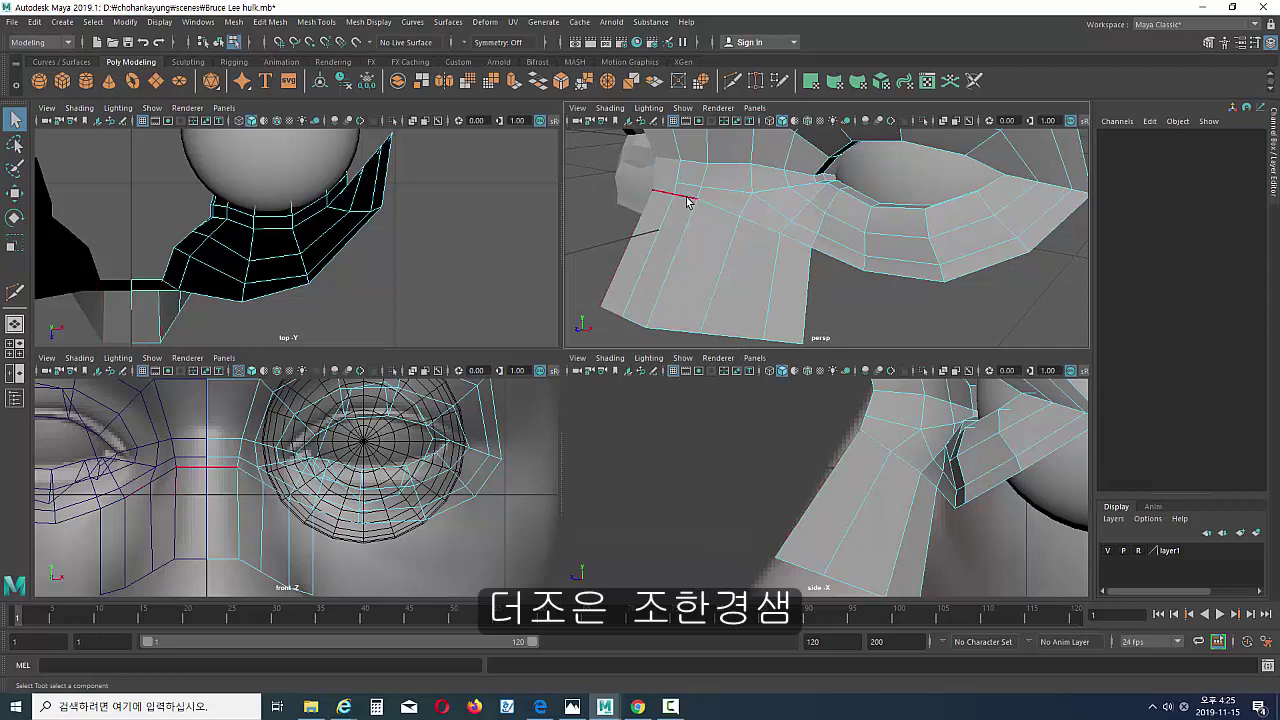
pyautogui.click(774, 270)
pyautogui.press('F9')
# Drag the vertices near the nose bridge into place, then select a vertex on the mask's bottom edge.
pyautogui.click(857, 440)
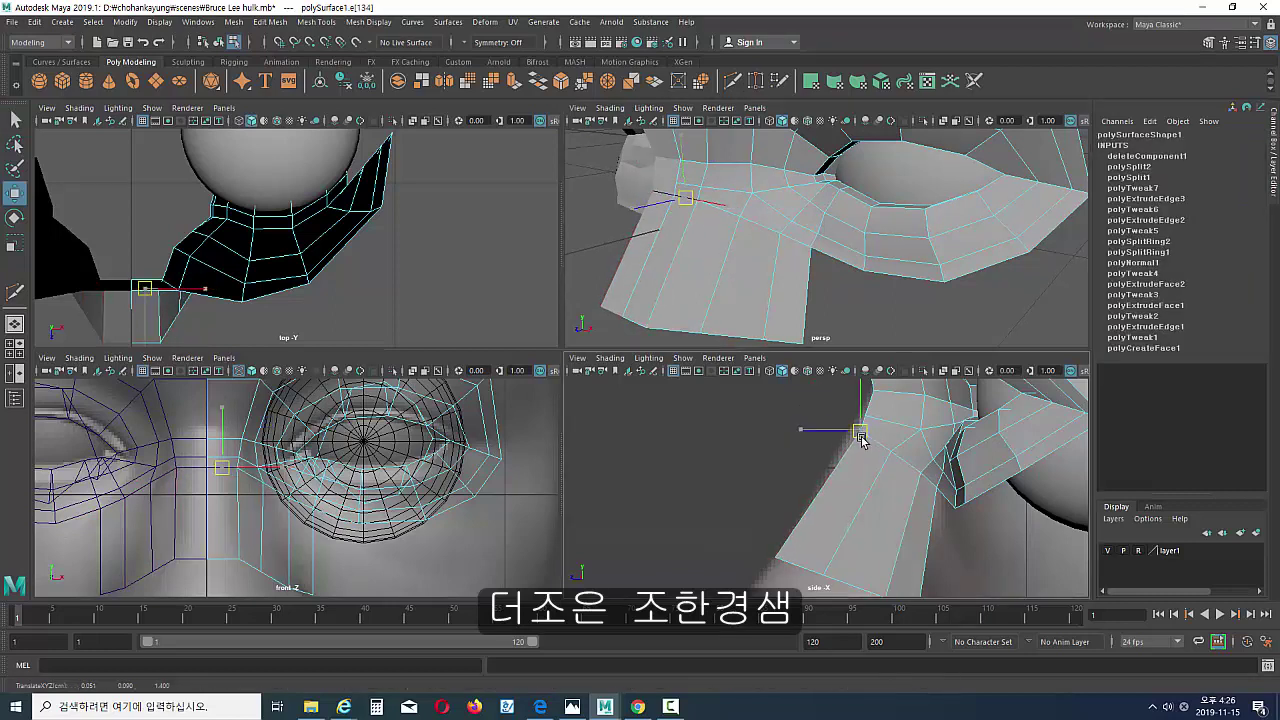
pyautogui.press('w')
pyautogui.moveTo(857, 440); pyautogui.dragTo(900, 470)
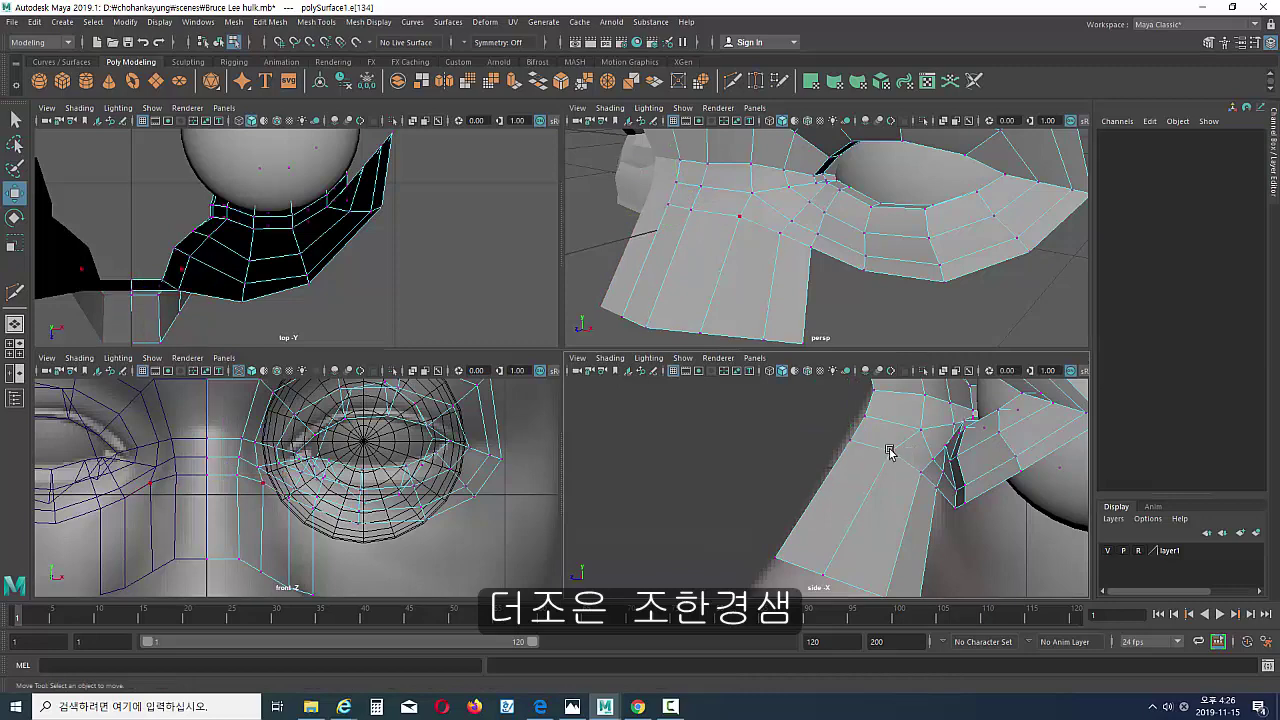
pyautogui.click(920, 462)
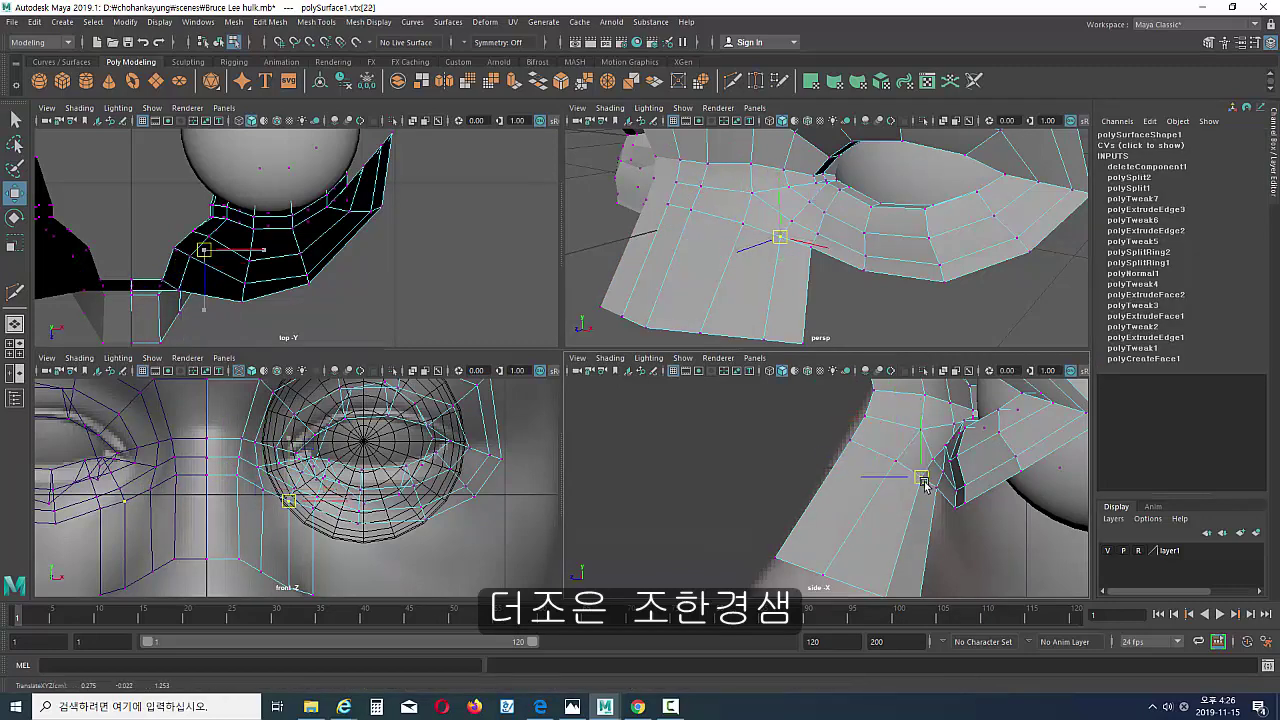
pyautogui.moveTo(920, 462)
pyautogui.mouseDown()
pyautogui.moveTo(922, 484)
pyautogui.moveTo(885, 440)
pyautogui.mouseUp()
pyautogui.click(900, 470)
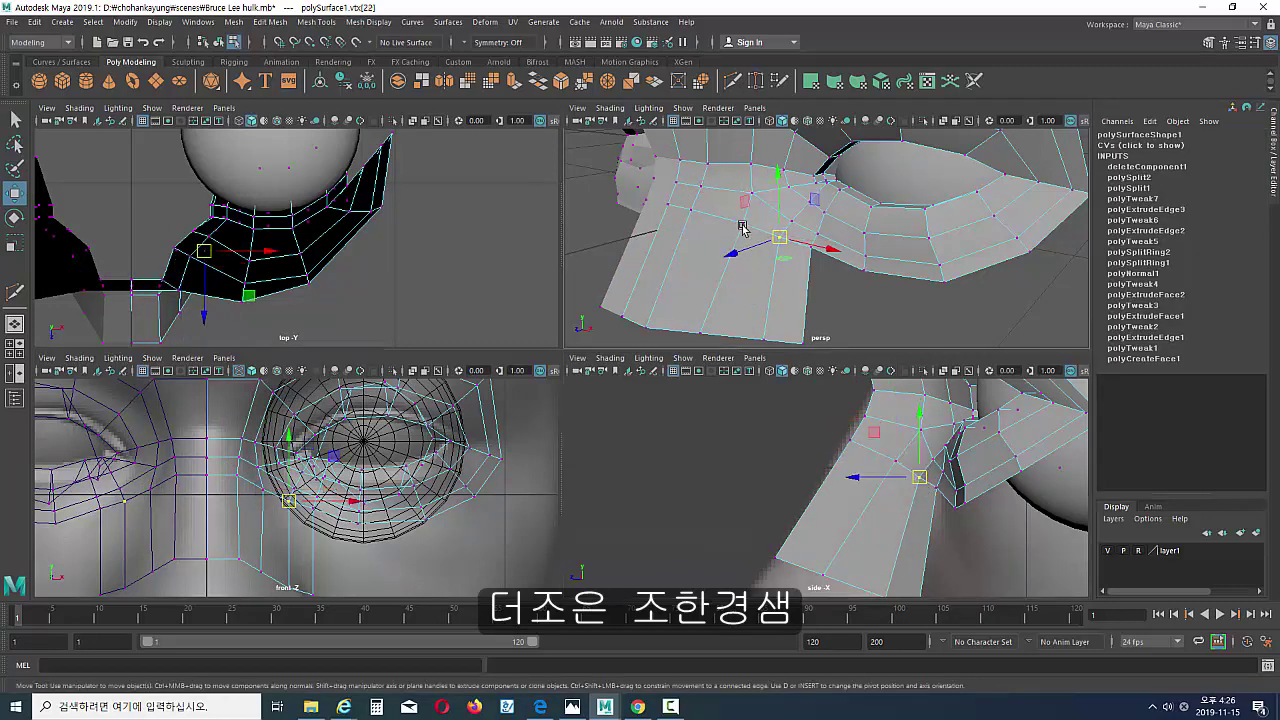
pyautogui.click(700, 285)
pyautogui.keyDown('alt'); pyautogui.moveTo(700, 285); pyautogui.dragTo(790, 265); pyautogui.keyUp('alt')
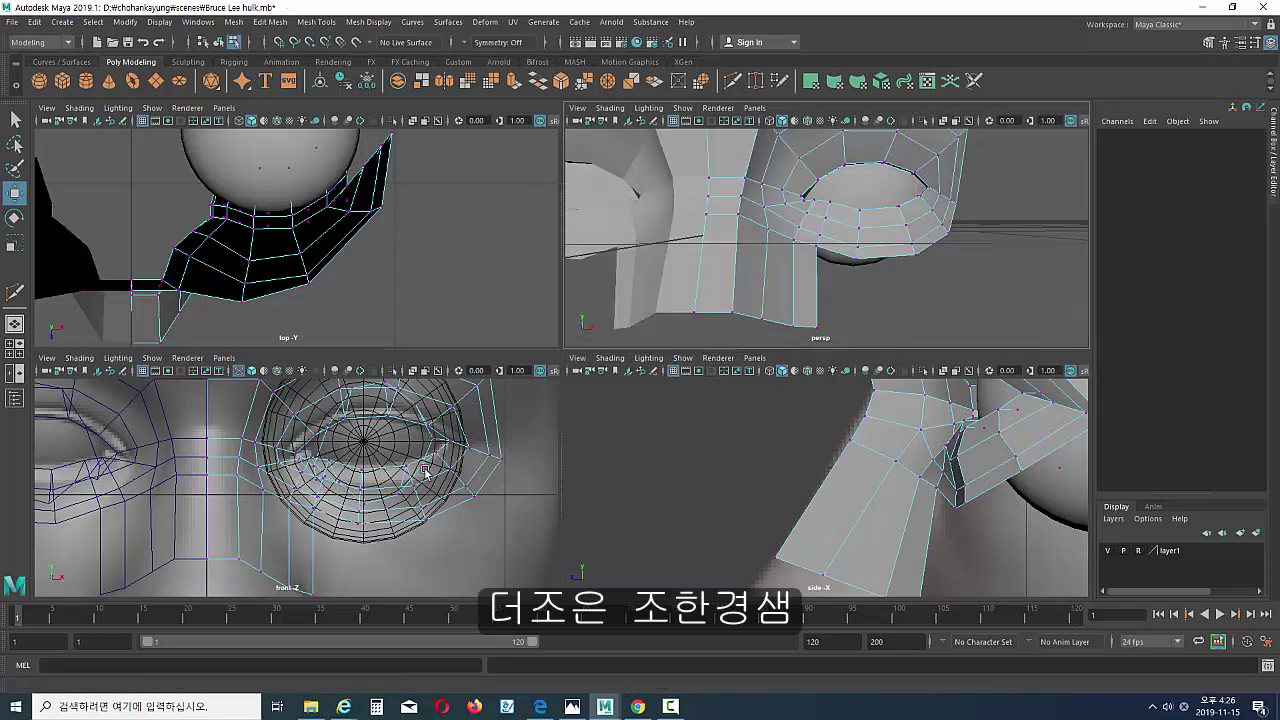
pyautogui.keyDown('alt'); pyautogui.moveTo(330, 550); pyautogui.dragTo(330, 515, button='middle'); pyautogui.keyUp('alt')
pyautogui.click(306, 556)
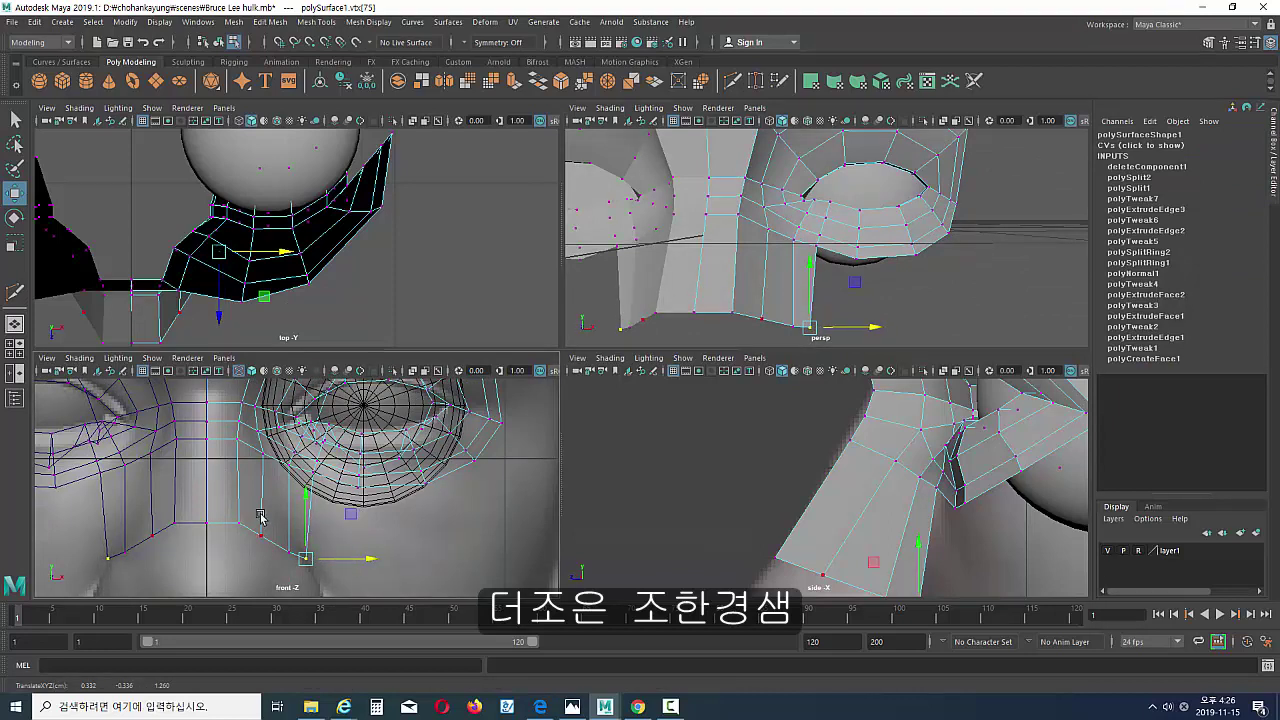
# Inspect the reference image plane's attributes, then close that window.
pyautogui.rightClick(714, 290)
pyautogui.rightClick(737, 251)
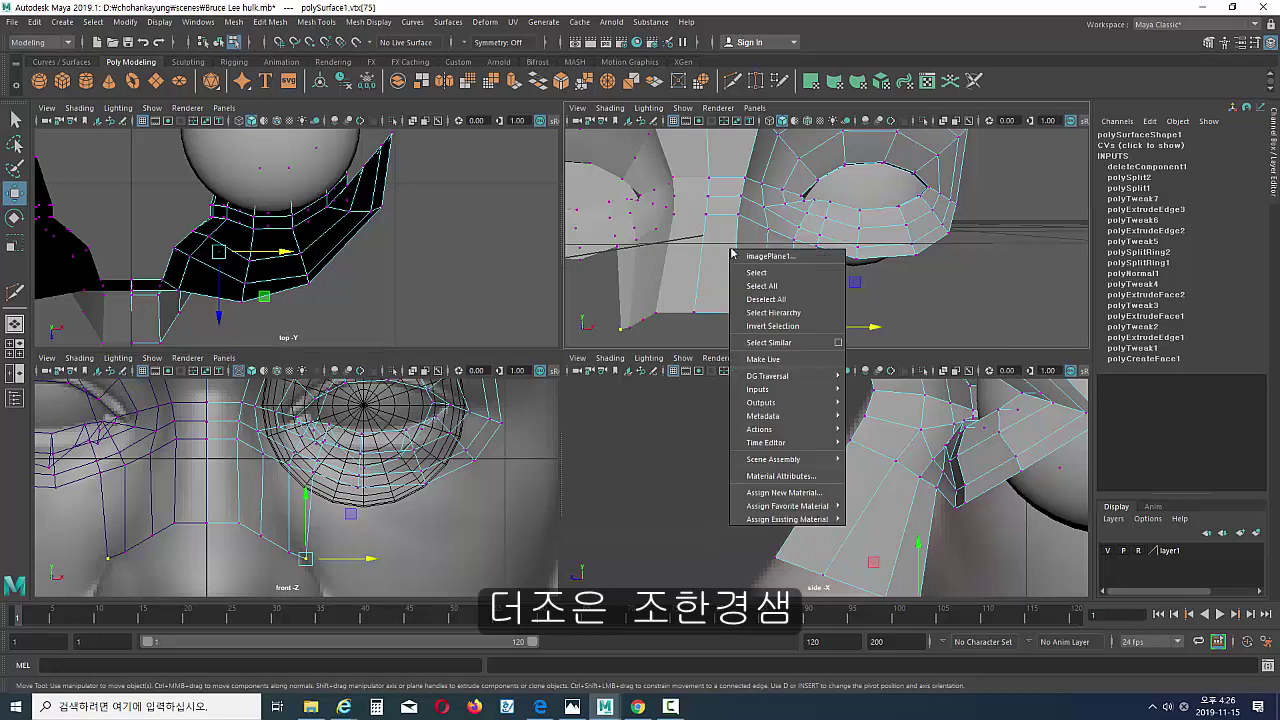
pyautogui.rightClick(763, 233)
pyautogui.rightClick(940, 228)
pyautogui.click(990, 235)
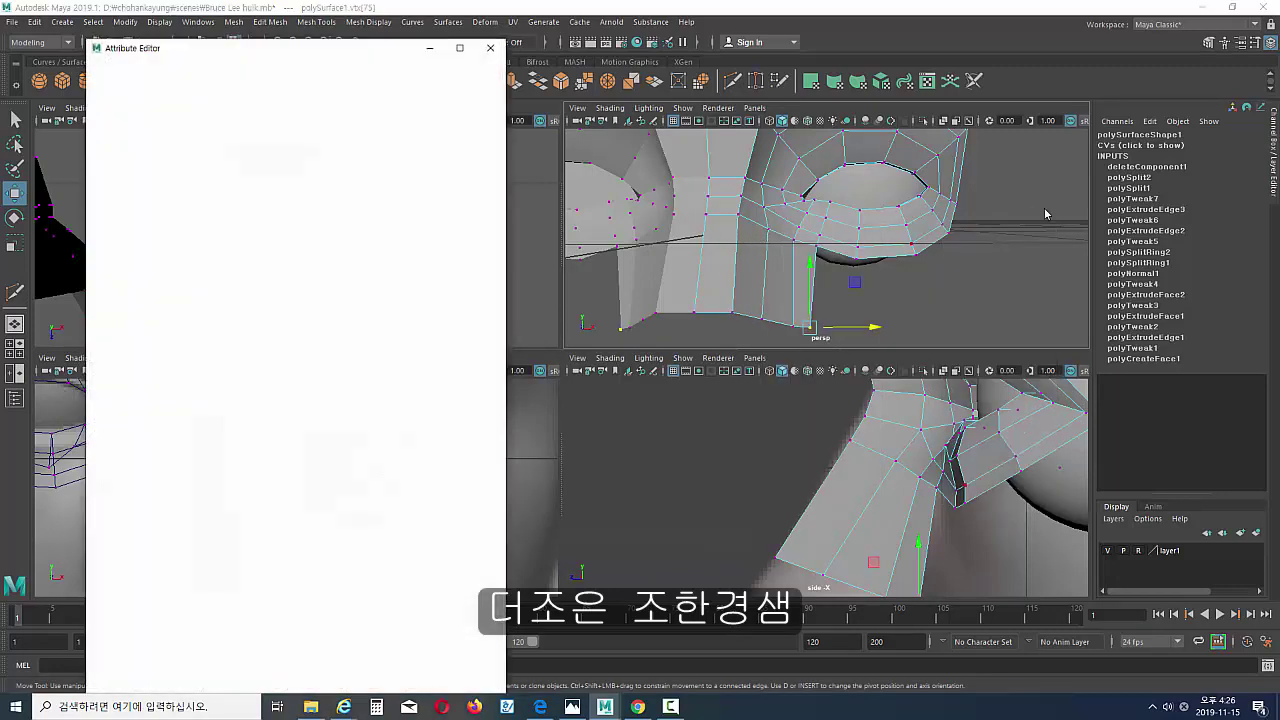
pyautogui.click(490, 47)
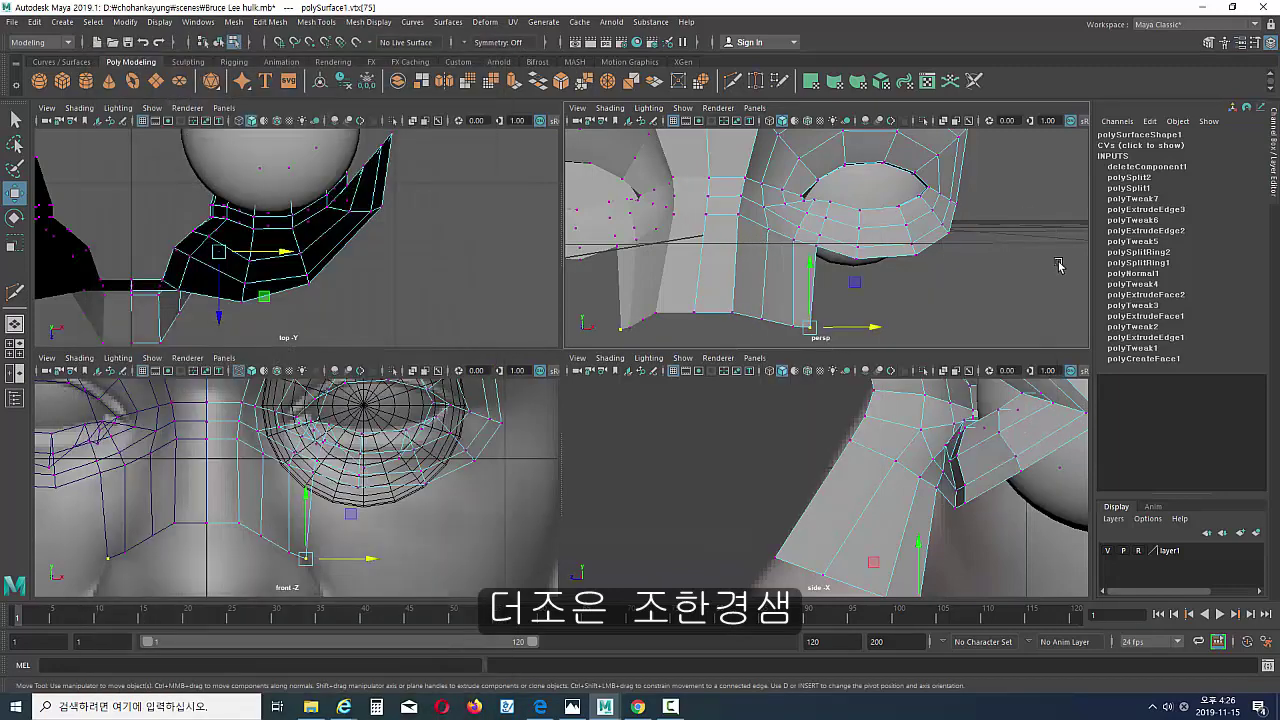
# Switch to edge mode and select the mask's bottom edges over the nose.
pyautogui.rightClick(1062, 233)
pyautogui.moveTo(1062, 233); pyautogui.dragTo(1061, 195, button='right')
pyautogui.click(748, 318)
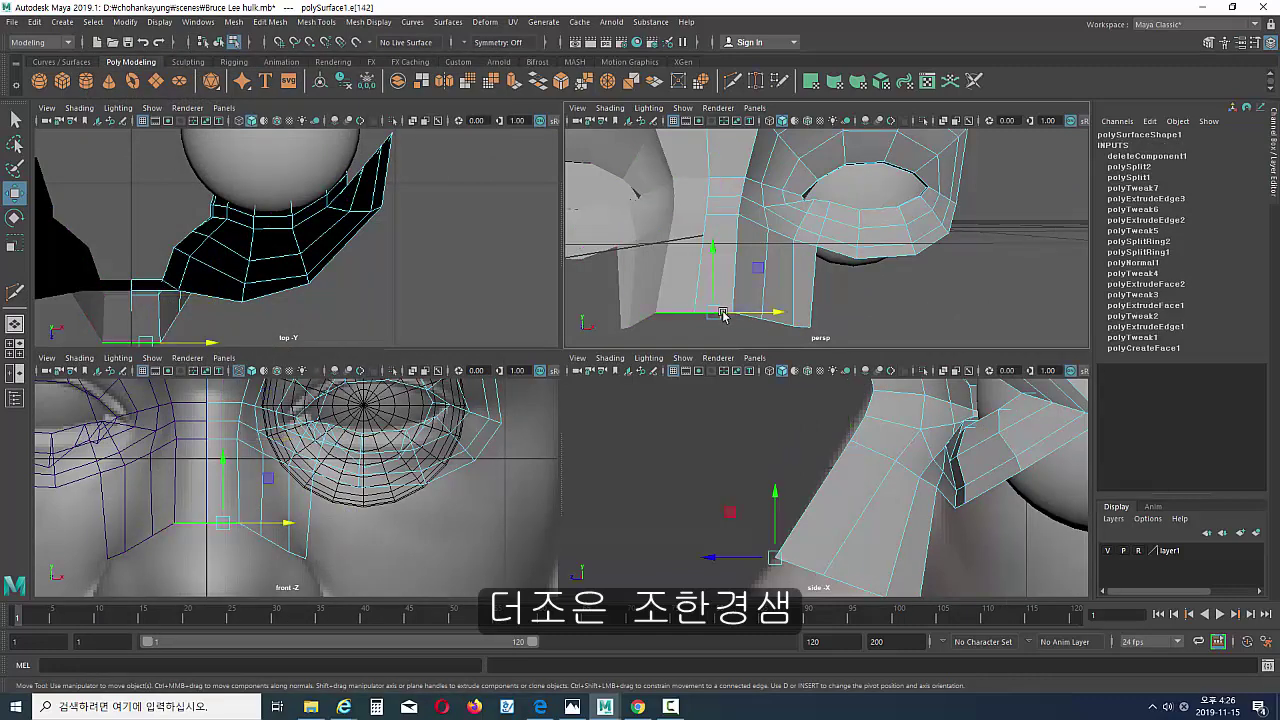
pyautogui.click(809, 329)
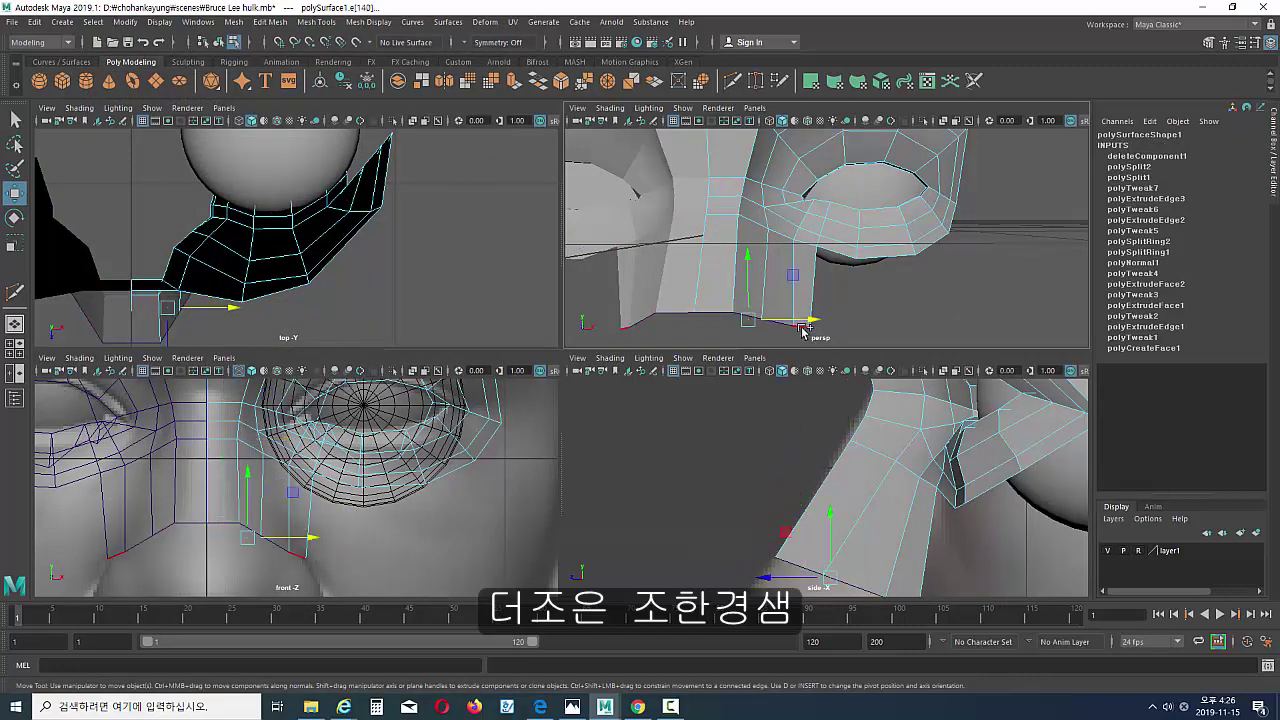
pyautogui.click(803, 330)
pyautogui.scroll(-5, 826, 468)
# Enlarge the side view and extrude the bottom edge down over the nose tip.
pyautogui.press('space')
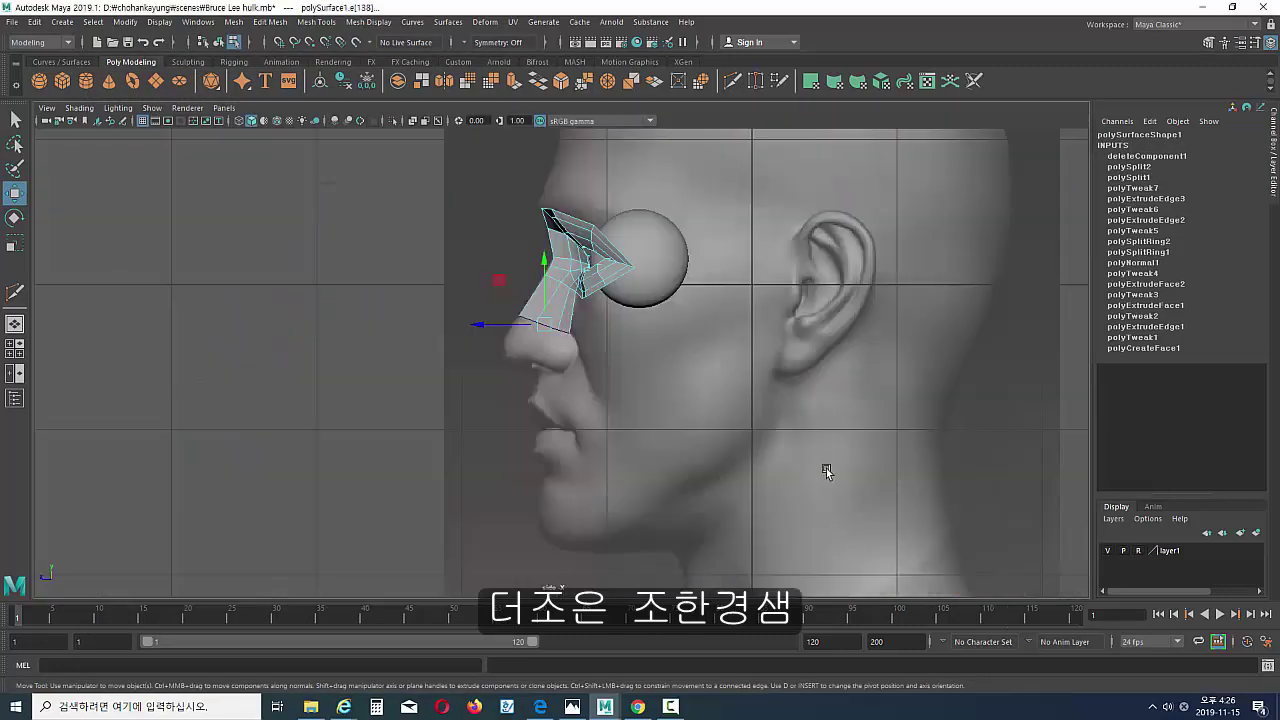
pyautogui.scroll(5, 594, 386)
pyautogui.scroll(2, 640, 391)
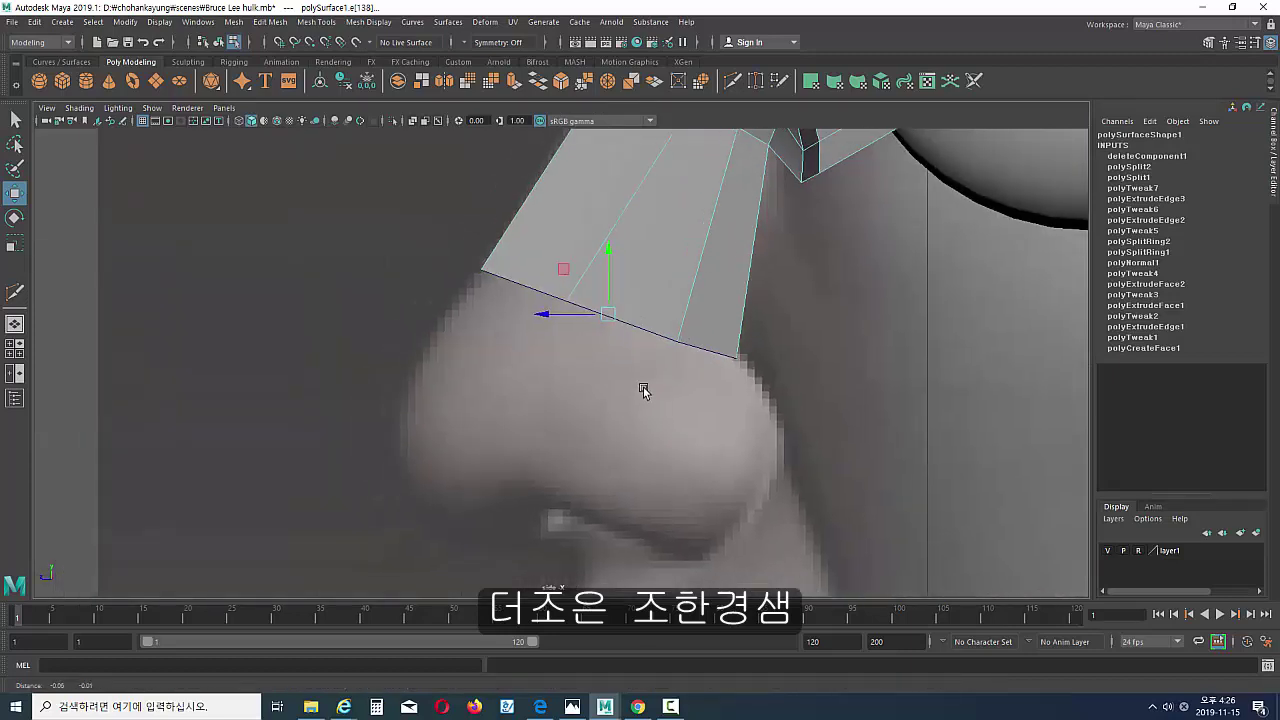
pyautogui.scroll(1, 658, 387)
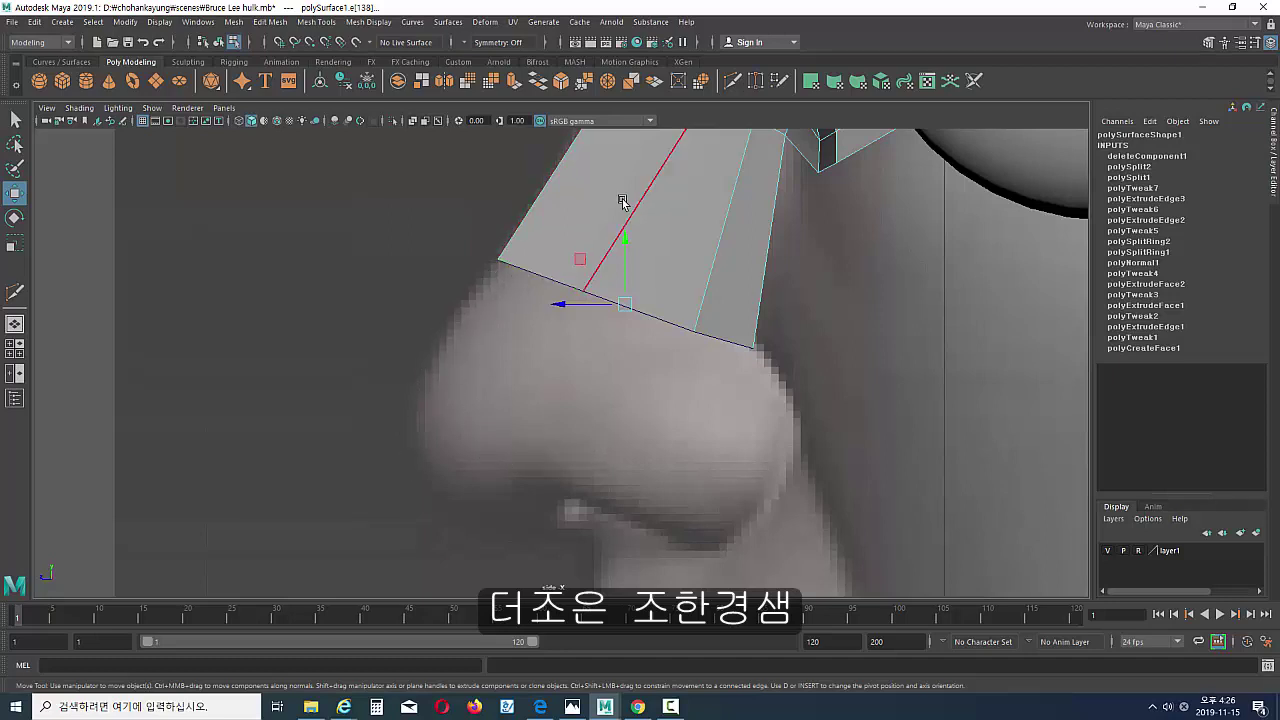
pyautogui.click(514, 84)
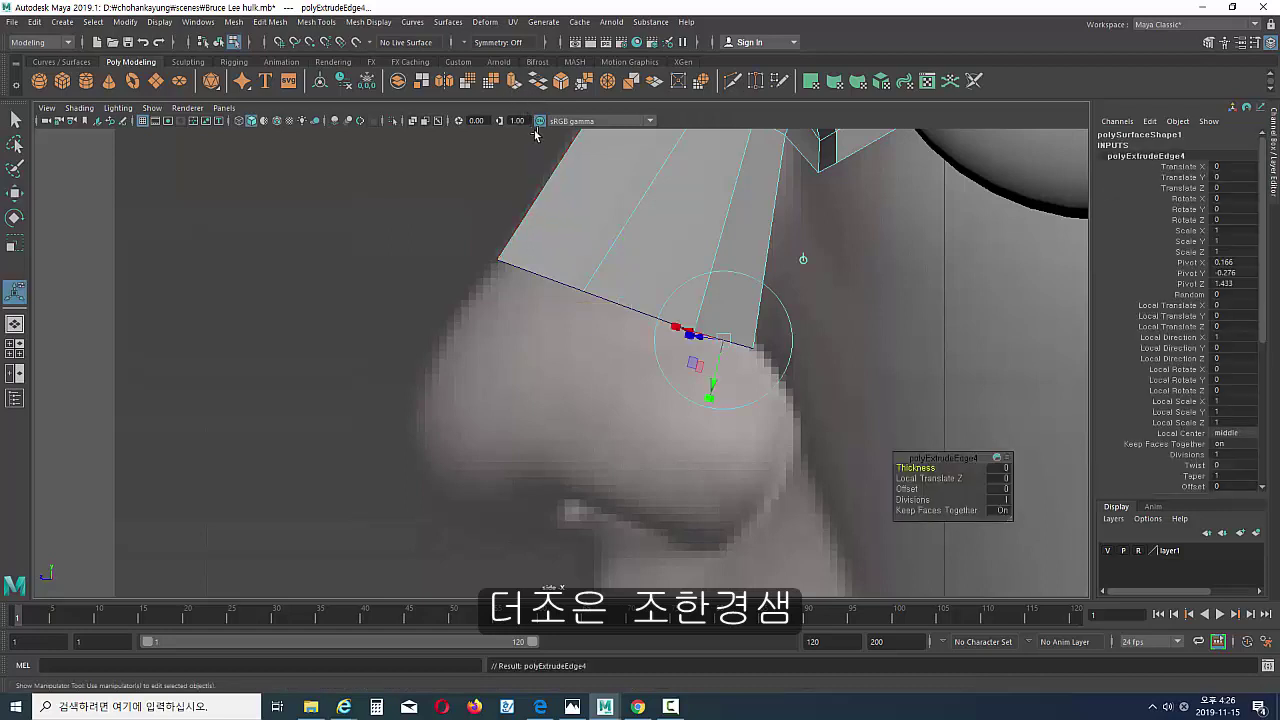
pyautogui.press('w')
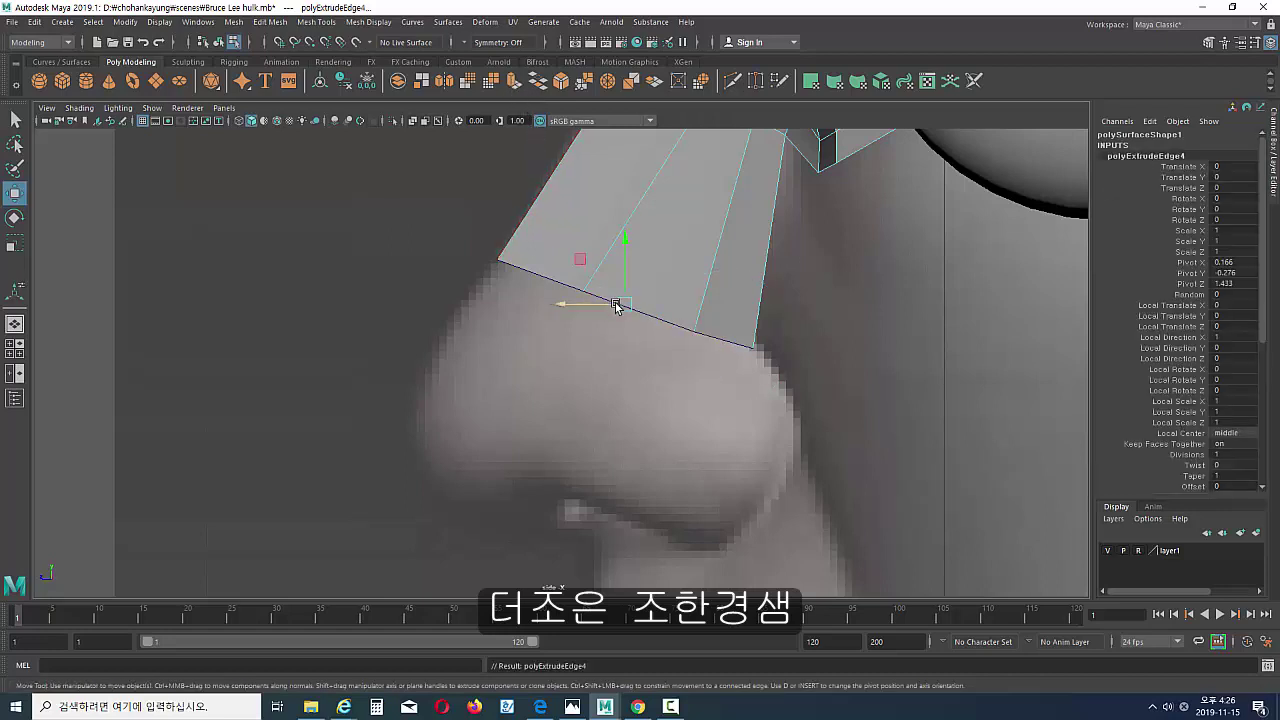
pyautogui.moveTo(624, 308); pyautogui.dragTo(569, 389)
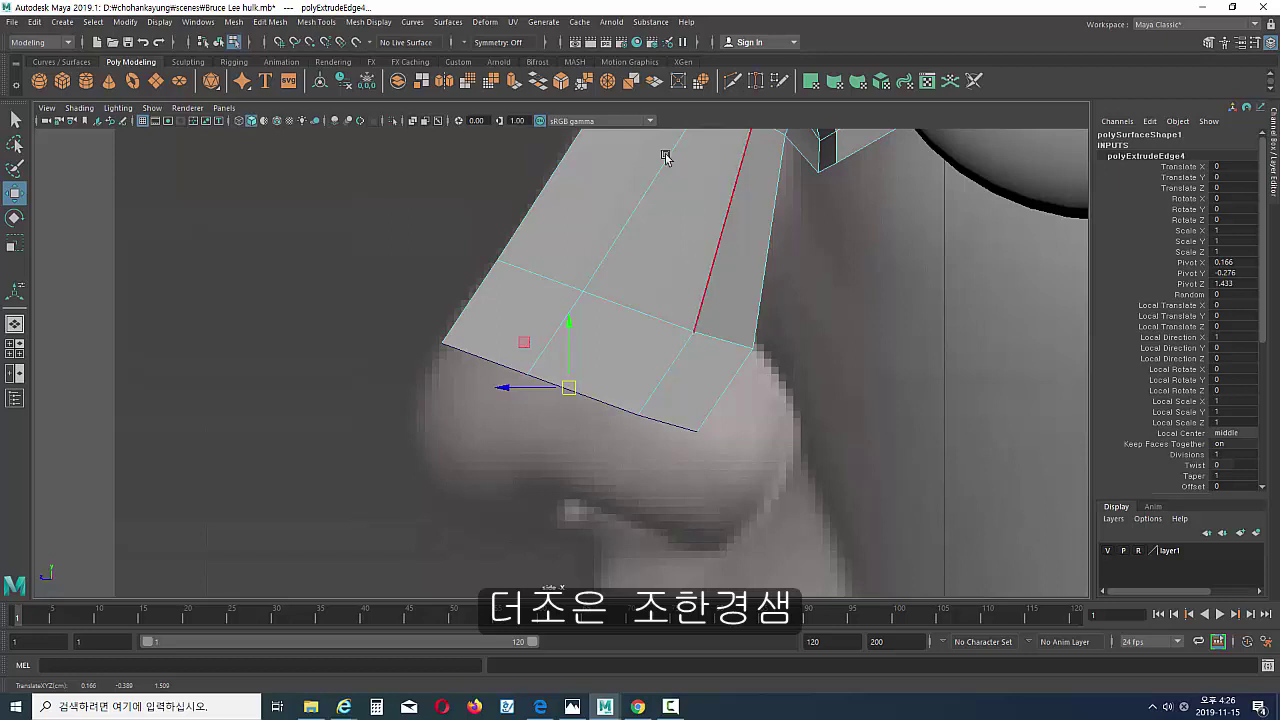
# Extrude two more rows toward the nose underside, then box-select the lower corner vertex.
pyautogui.click(515, 83)
pyautogui.press('w')
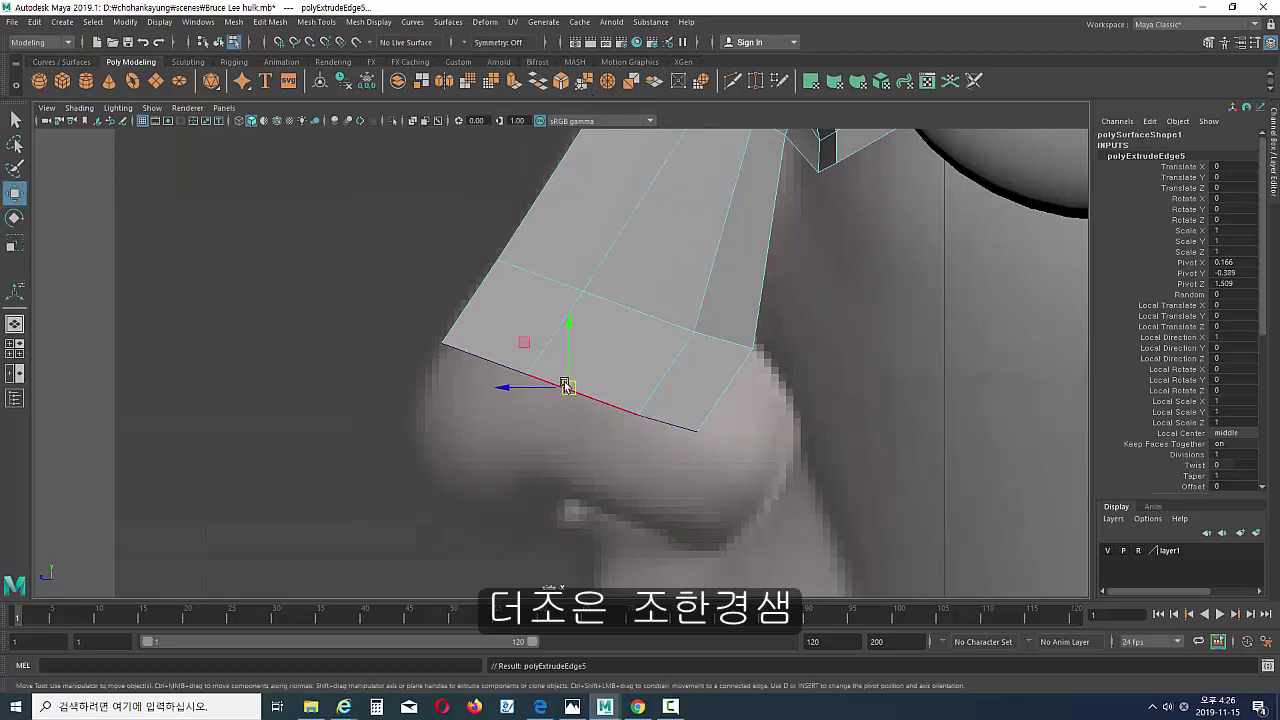
pyautogui.moveTo(563, 382); pyautogui.dragTo(558, 476)
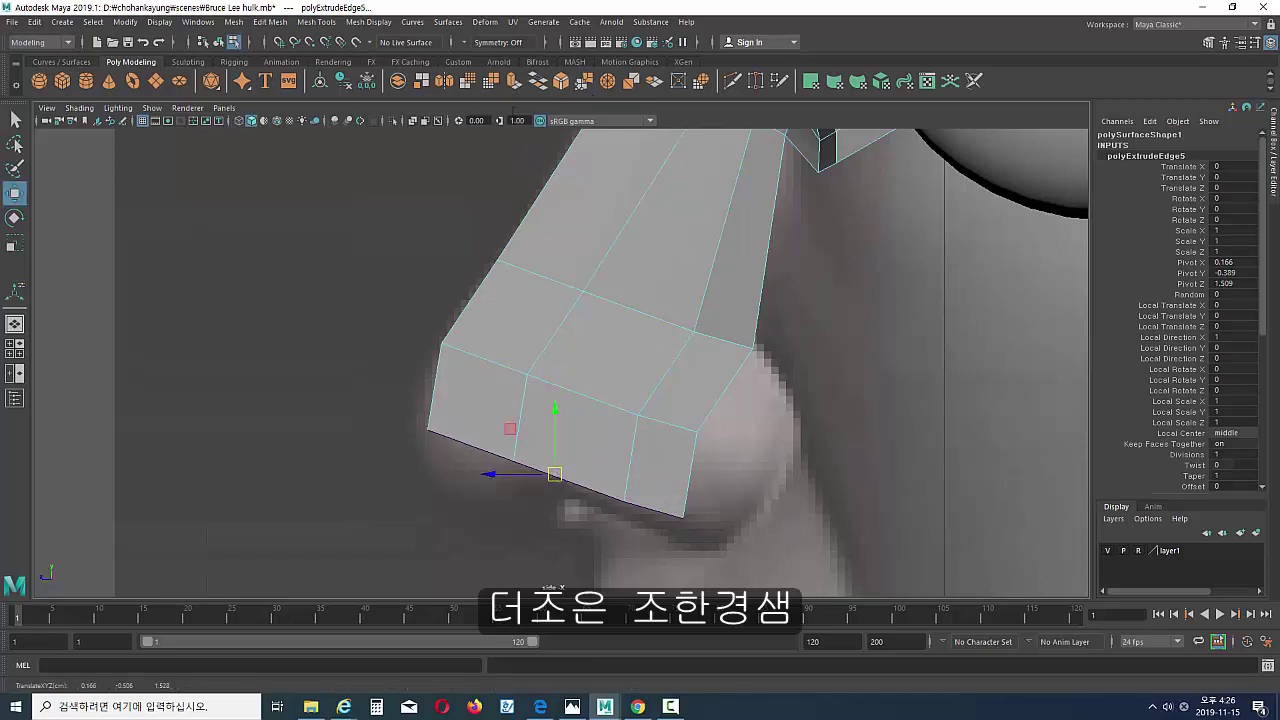
pyautogui.click(515, 83)
pyautogui.press('w')
pyautogui.moveTo(552, 457)
pyautogui.mouseDown()
pyautogui.moveTo(605, 537)
pyautogui.moveTo(380, 320)
pyautogui.mouseUp()
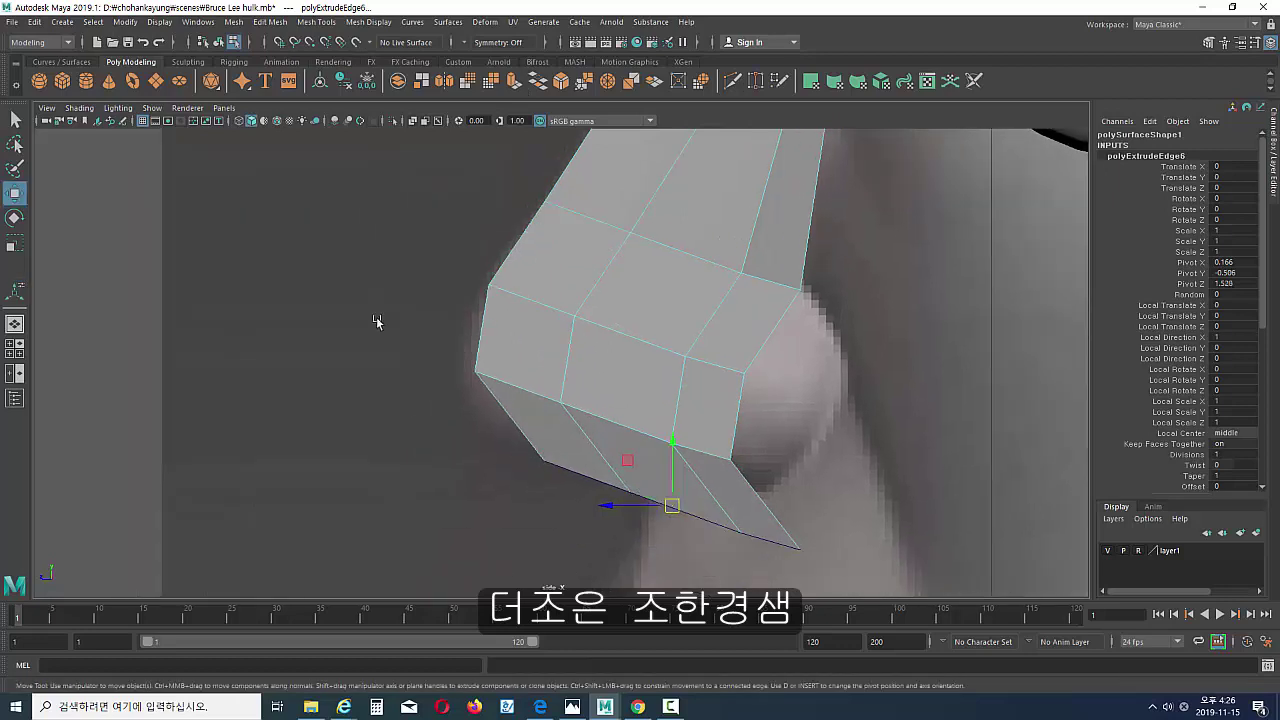
pyautogui.keyDown('alt'); pyautogui.moveTo(537, 400); pyautogui.dragTo(531, 343); pyautogui.keyUp('alt')
pyautogui.press('F9')
pyautogui.moveTo(450, 242)
pyautogui.mouseDown()
pyautogui.moveTo(520, 313)
pyautogui.moveTo(512, 300)
pyautogui.moveTo(492, 318)
pyautogui.mouseUp()
# Nudge the nose piece's lower corner vertices against the nose tip and switch to wireframe display.
pyautogui.click(497, 385)
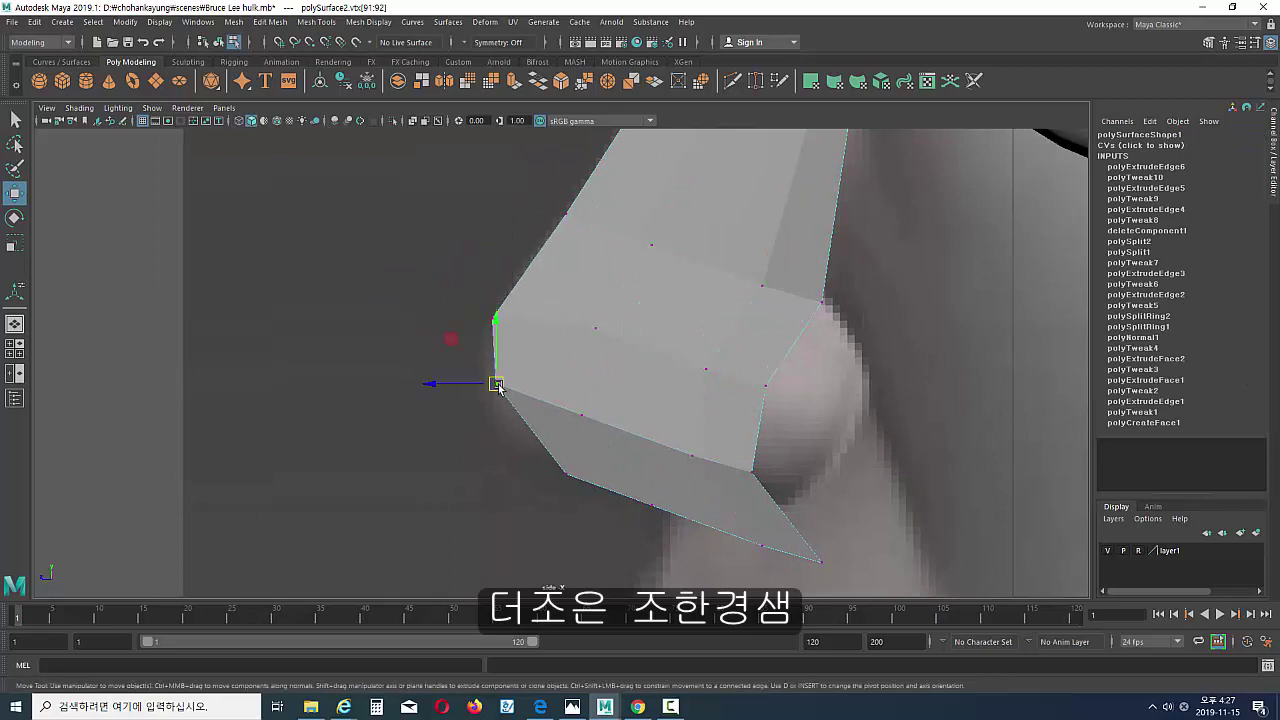
pyautogui.moveTo(495, 382); pyautogui.dragTo(481, 407)
pyautogui.click(565, 473)
pyautogui.click(564, 475)
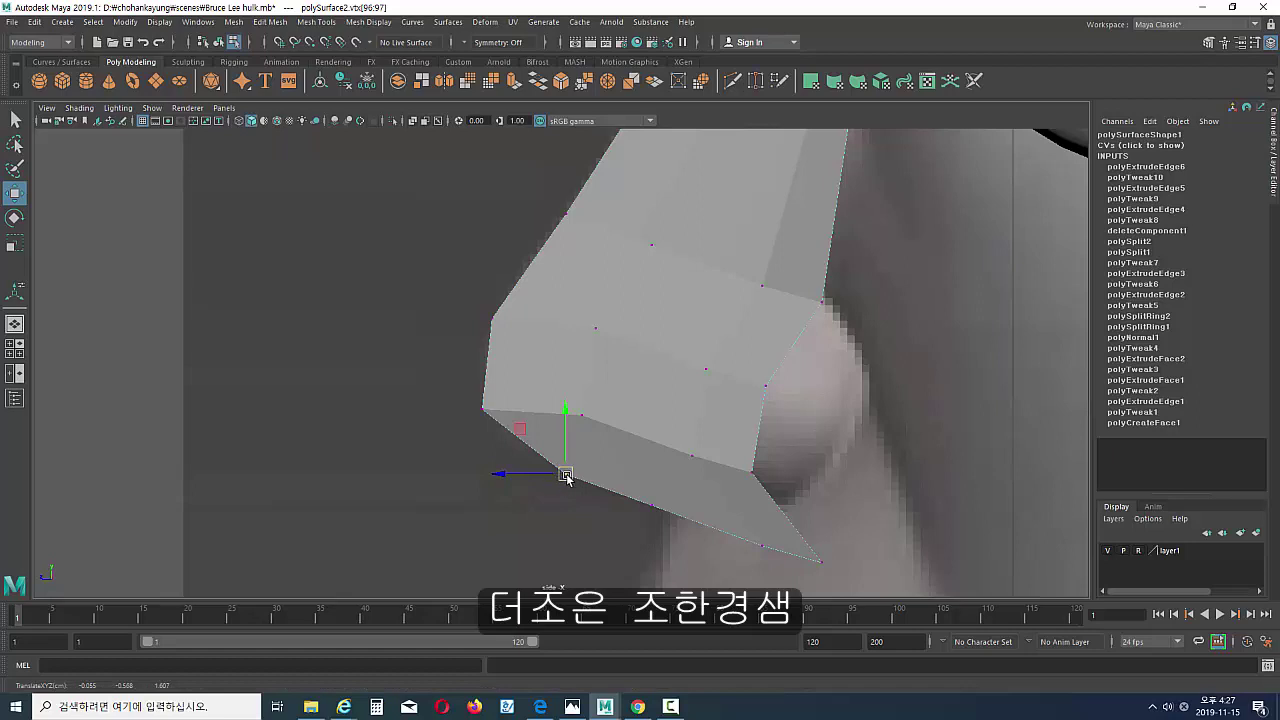
pyautogui.moveTo(566, 477); pyautogui.dragTo(562, 478)
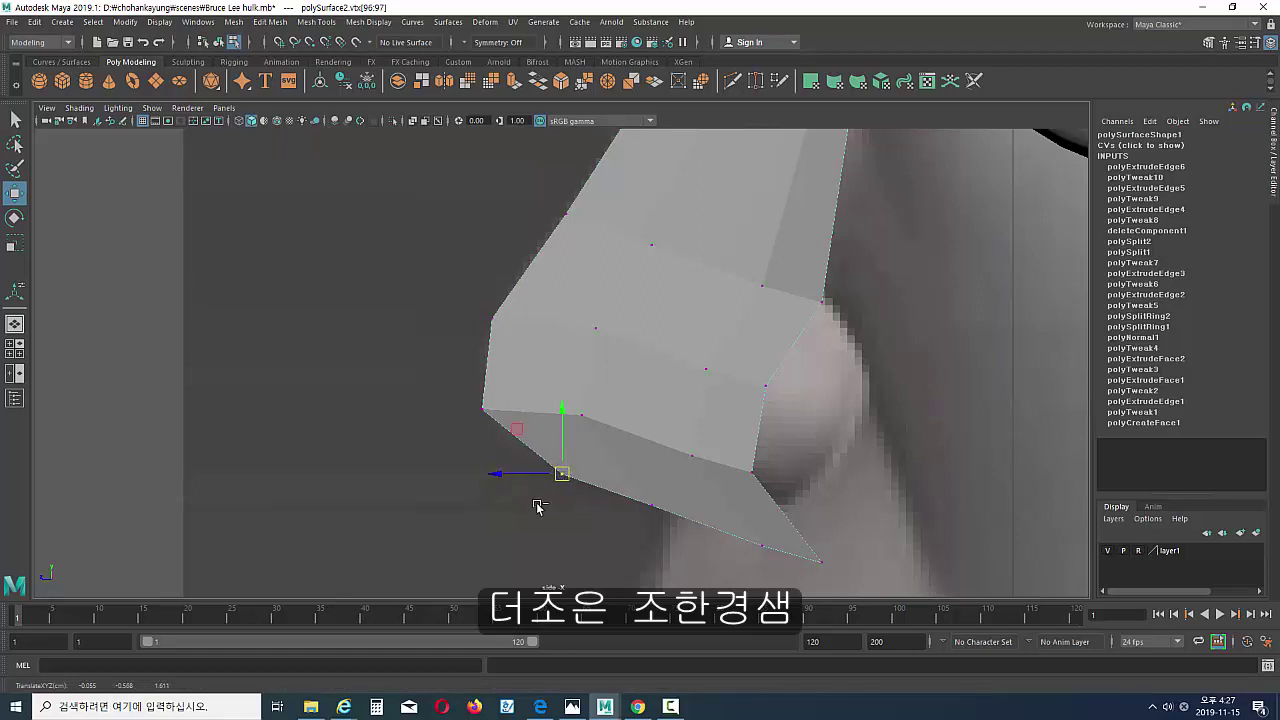
pyautogui.moveTo(563, 474); pyautogui.dragTo(565, 470)
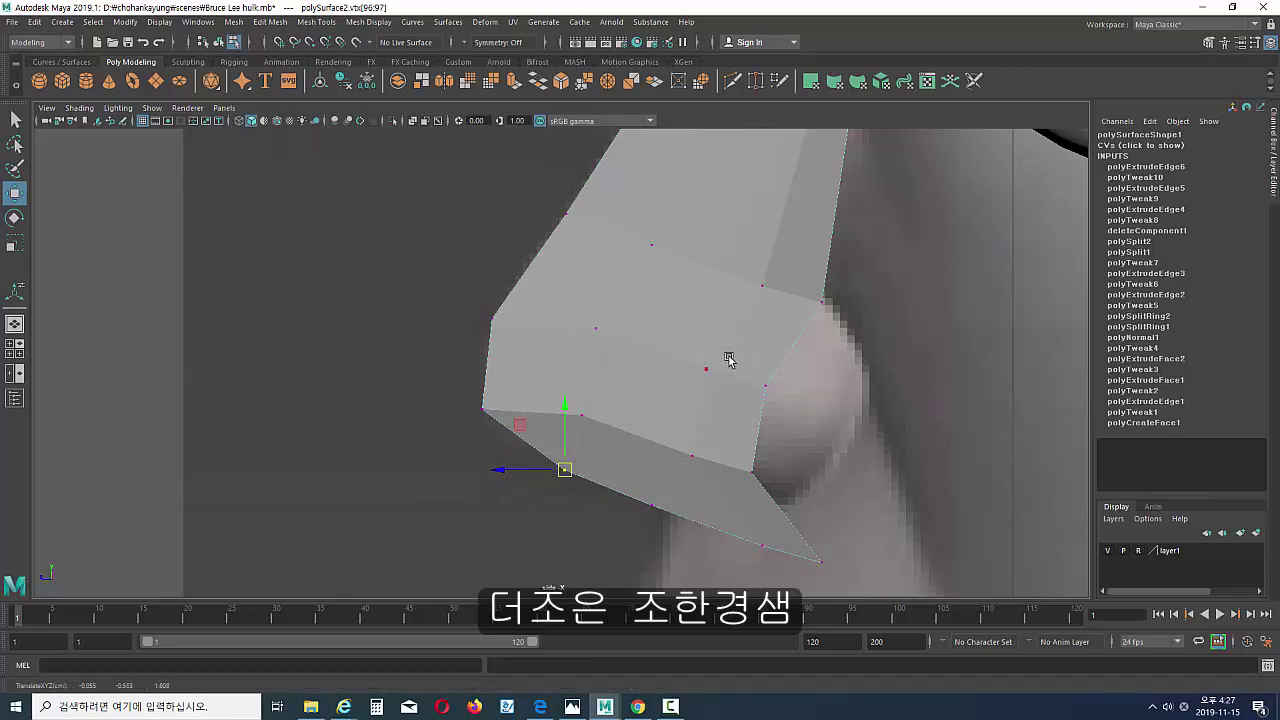
pyautogui.press('4')
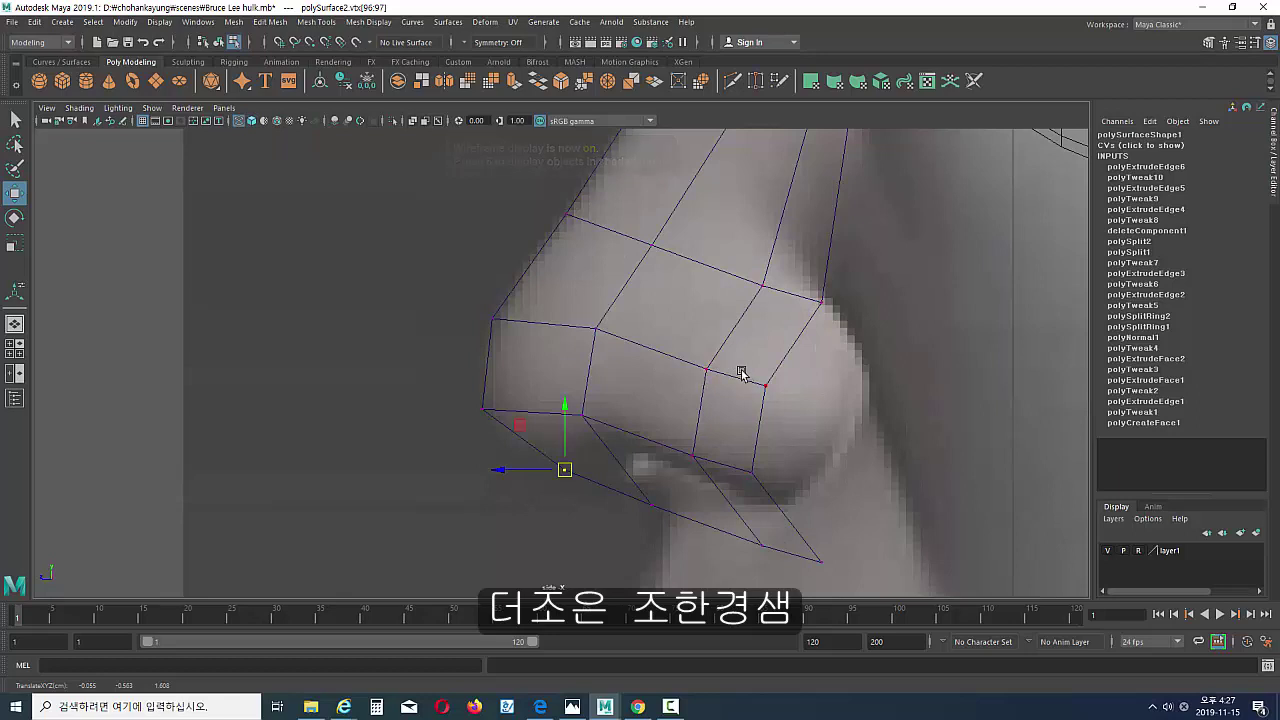
# Move the nose-side vertices up and right so the mesh follows the nose outline.
pyautogui.click(765, 385)
pyautogui.moveTo(764, 386); pyautogui.dragTo(855, 362)
pyautogui.moveTo(752, 471); pyautogui.dragTo(843, 442)
pyautogui.moveTo(822, 561); pyautogui.dragTo(781, 508)
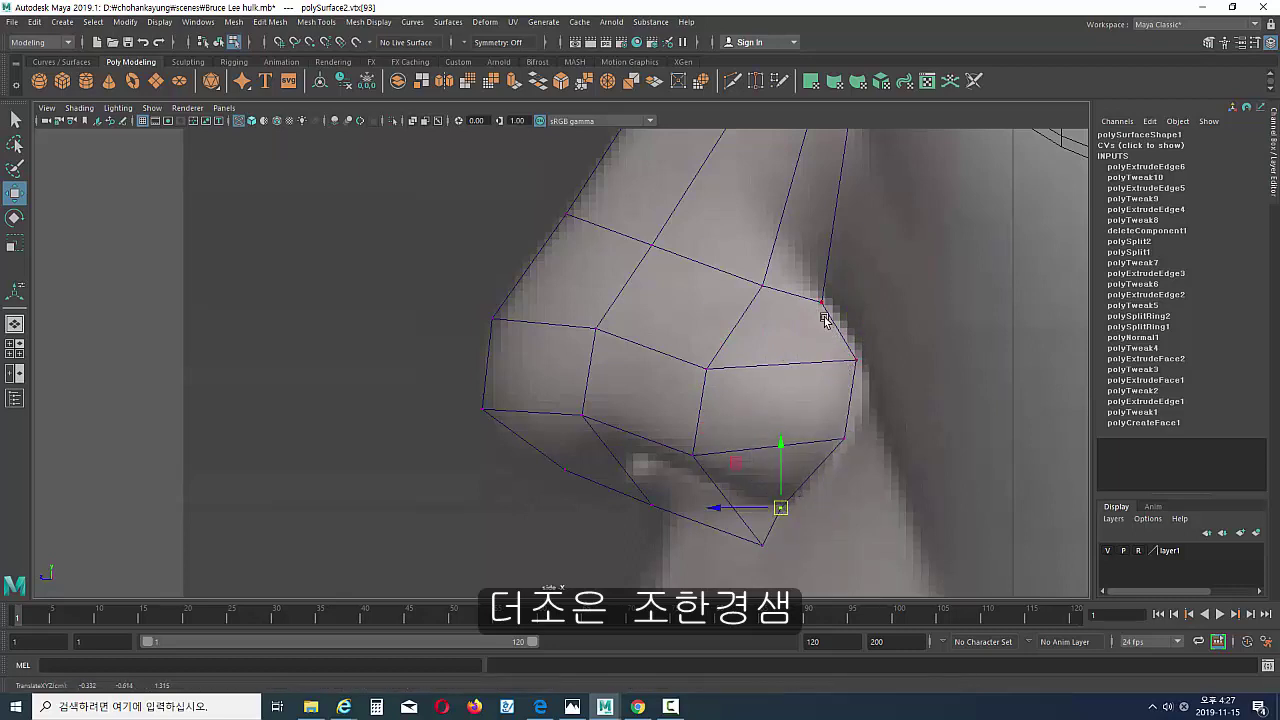
pyautogui.click(714, 350)
pyautogui.click(757, 356)
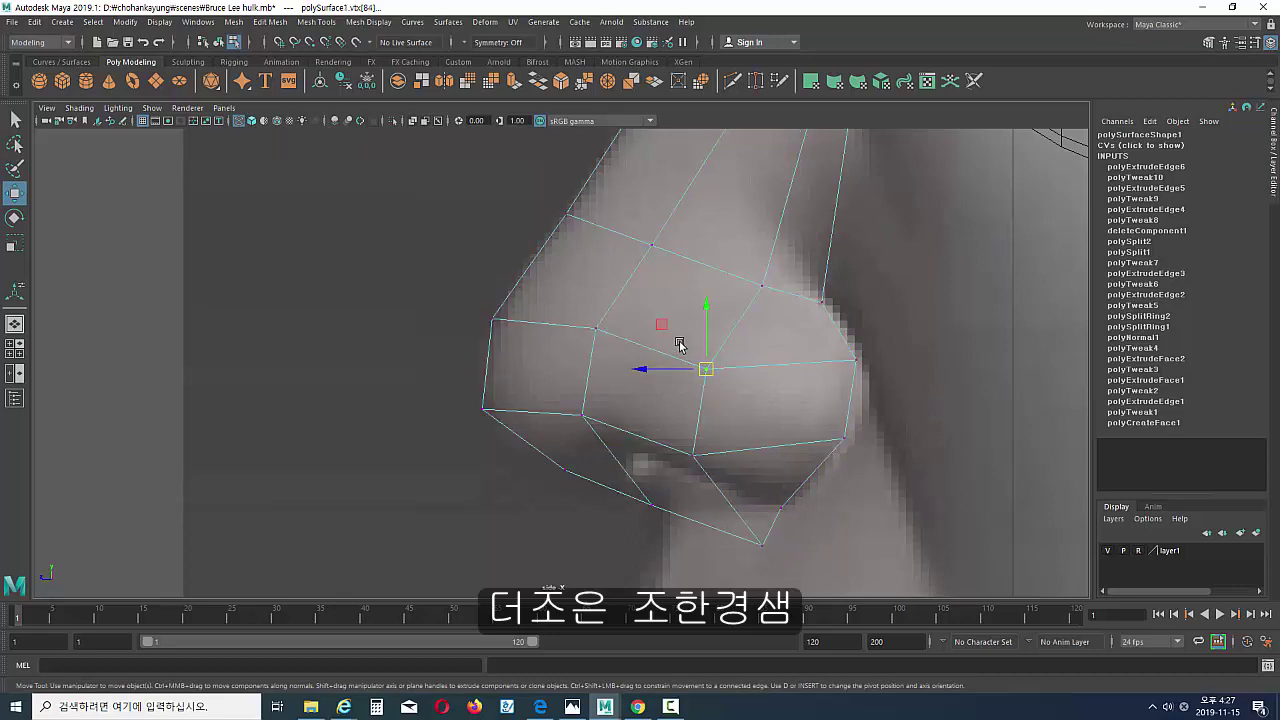
pyautogui.moveTo(707, 369); pyautogui.dragTo(758, 349)
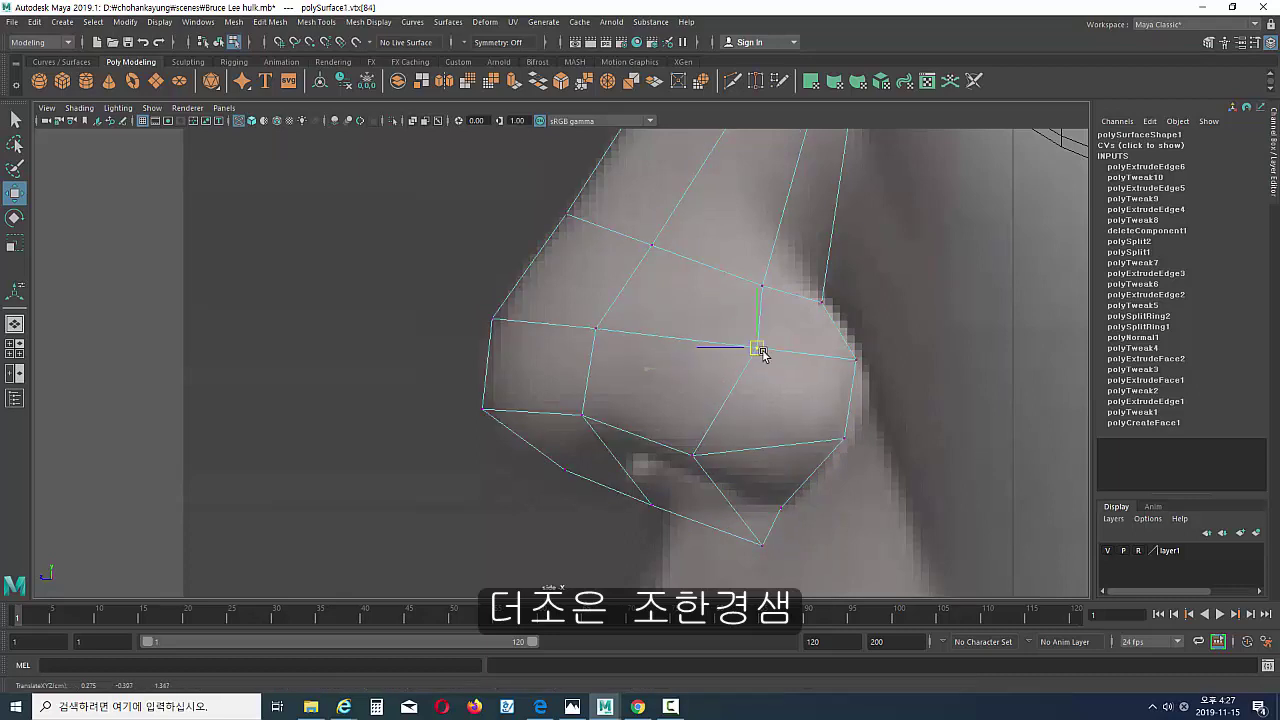
pyautogui.click(692, 454)
pyautogui.moveTo(692, 455); pyautogui.dragTo(757, 441)
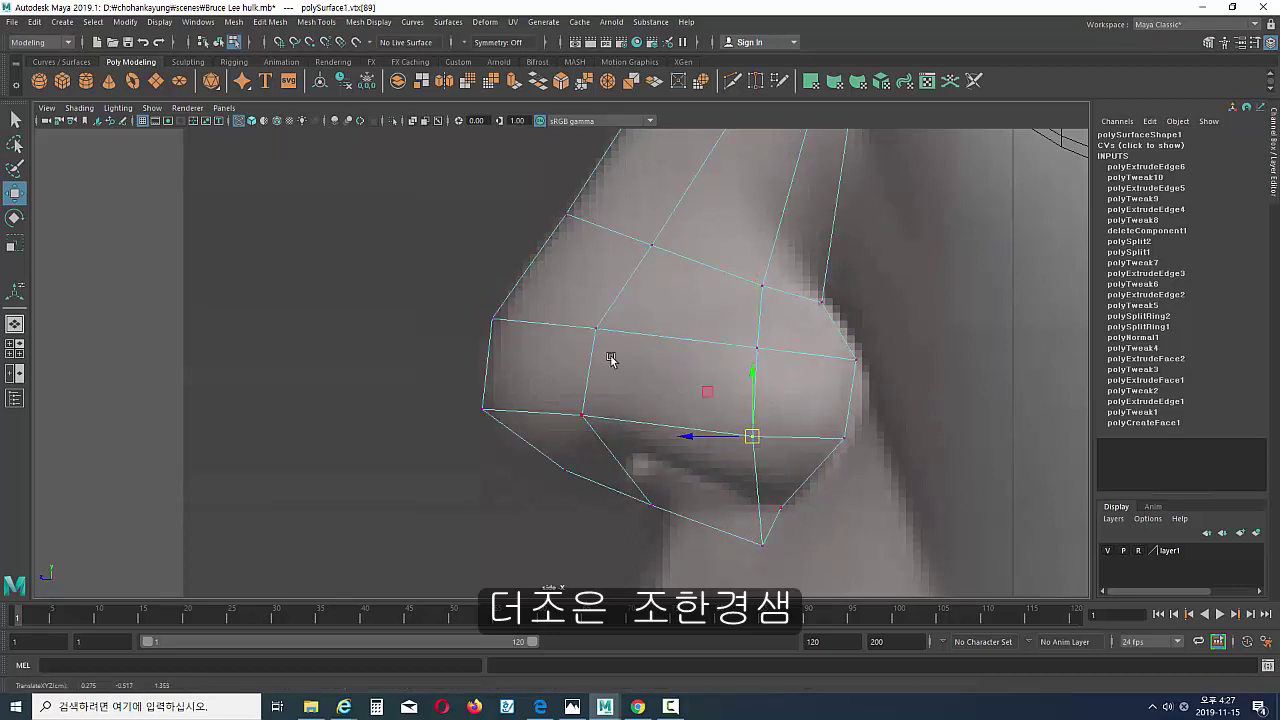
# Adjust the left, upper and bottom vertices of the nose piece to fit the nose.
pyautogui.moveTo(625, 430); pyautogui.dragTo(540, 305)
pyautogui.moveTo(586, 371); pyautogui.dragTo(626, 372)
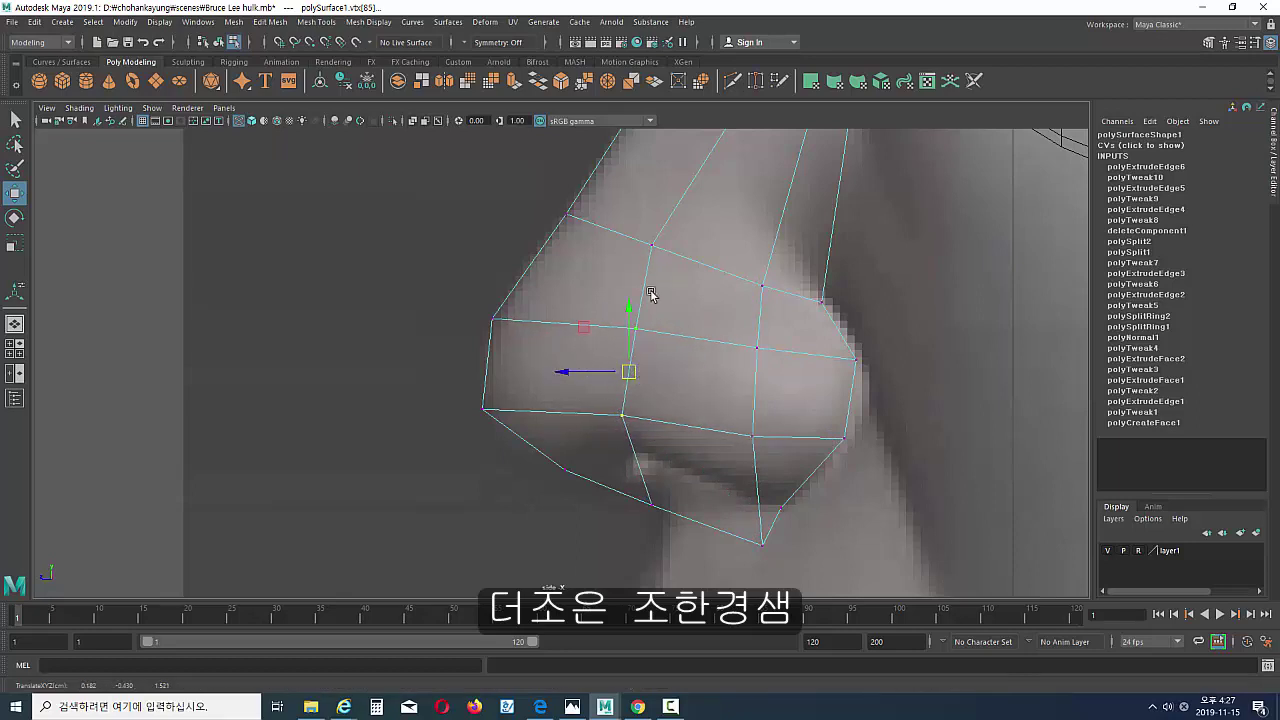
pyautogui.click(652, 244)
pyautogui.moveTo(655, 242); pyautogui.dragTo(679, 257)
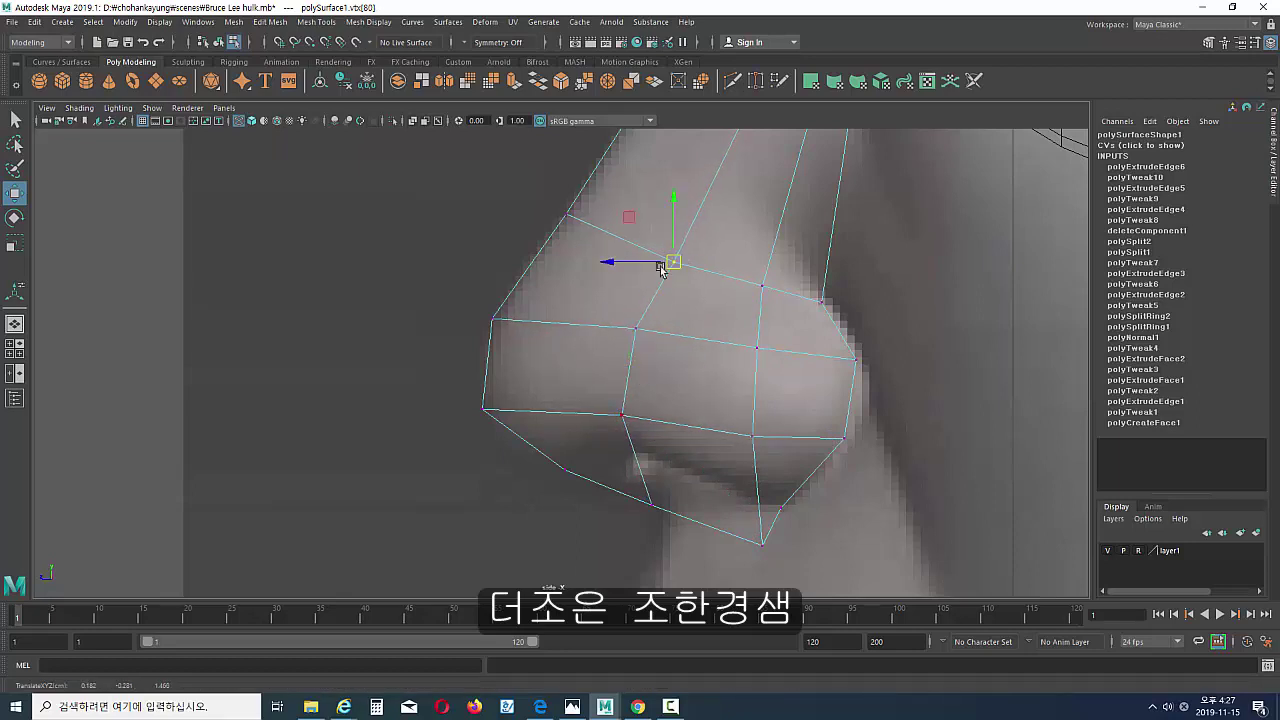
pyautogui.moveTo(642, 493)
pyautogui.mouseDown()
pyautogui.moveTo(680, 535)
pyautogui.moveTo(628, 451)
pyautogui.mouseUp()
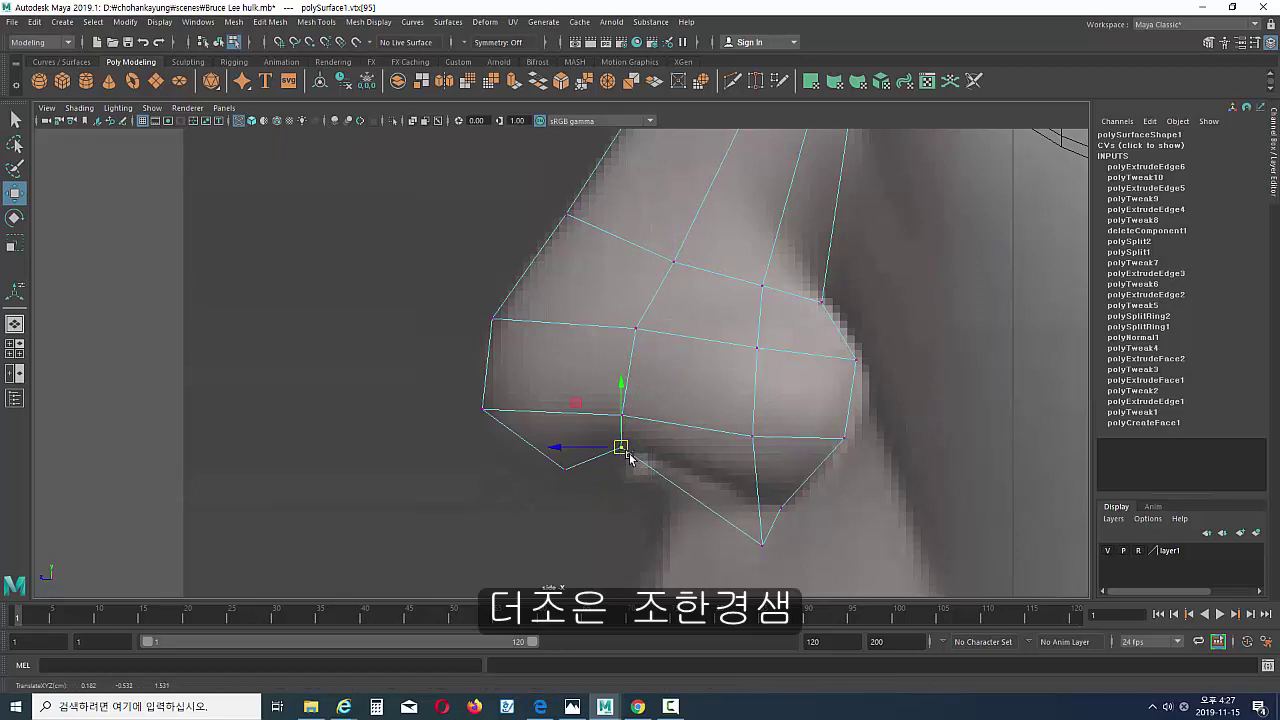
pyautogui.moveTo(705, 500)
pyautogui.mouseDown()
pyautogui.moveTo(757, 543)
pyautogui.moveTo(736, 486)
pyautogui.mouseUp()
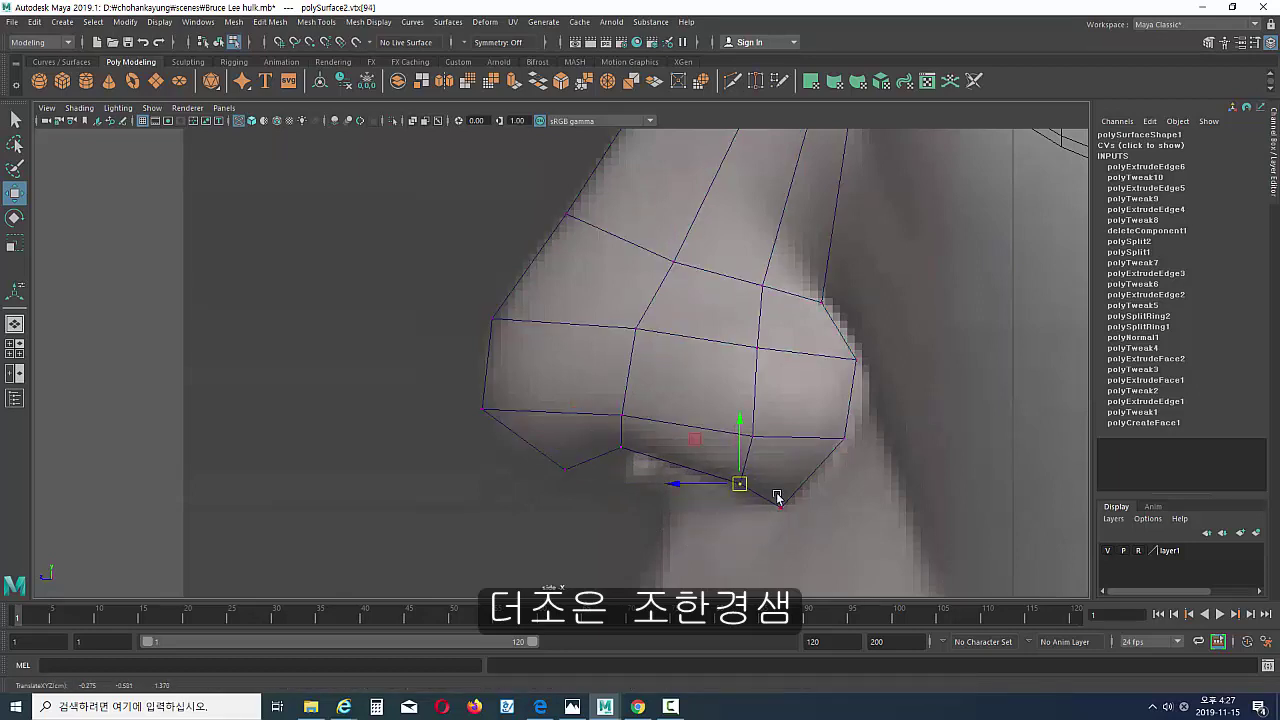
pyautogui.click(778, 499)
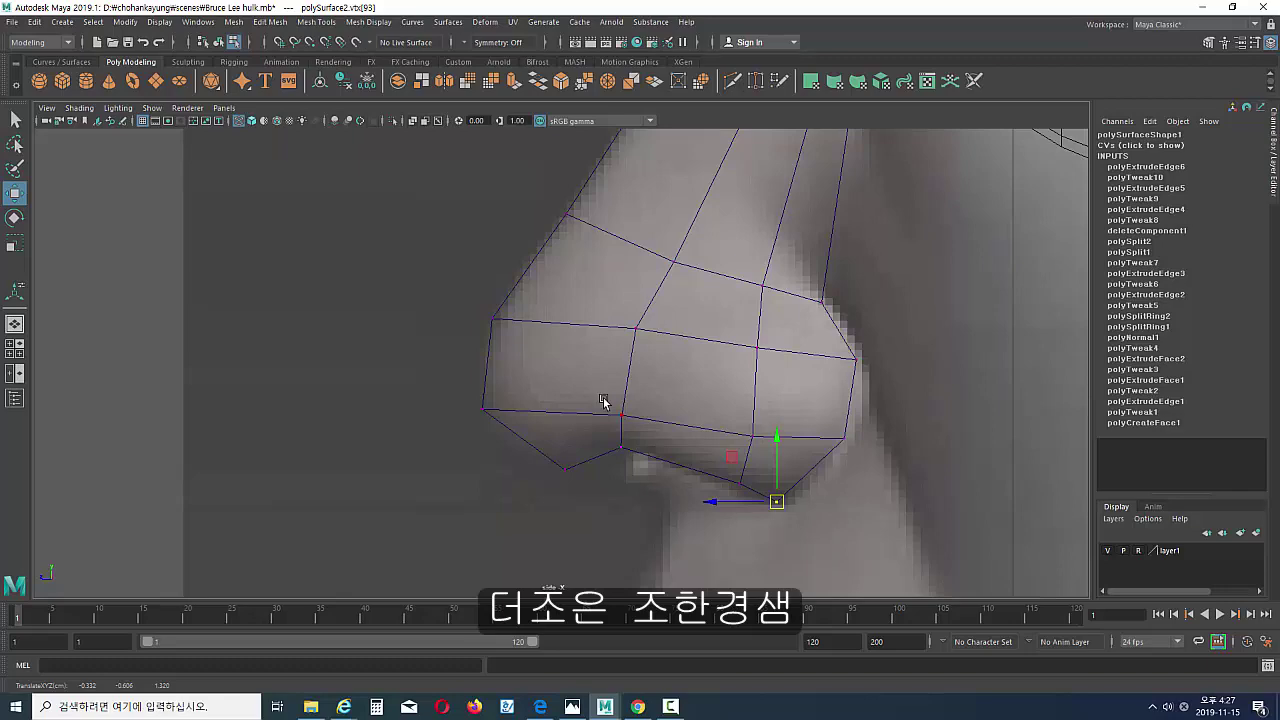
# Enlarge the front view and widen the nostril vertices outward symmetrically.
pyautogui.press('space')
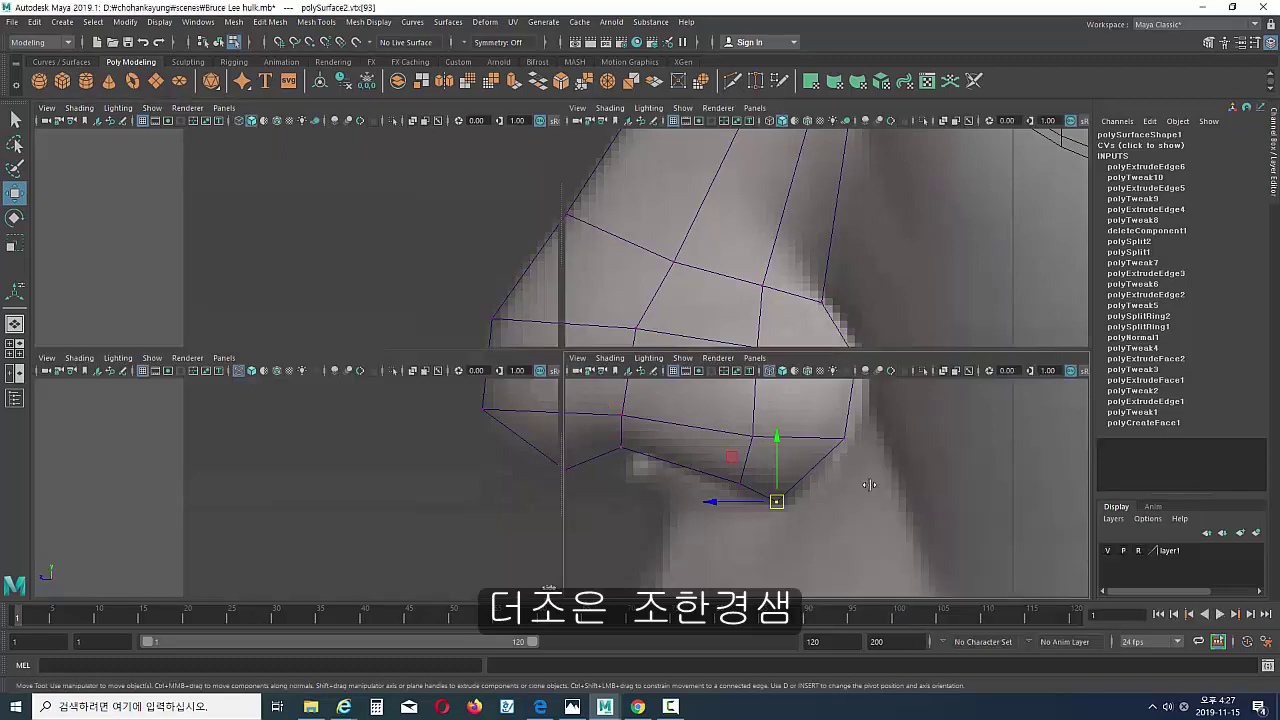
pyautogui.press('space')
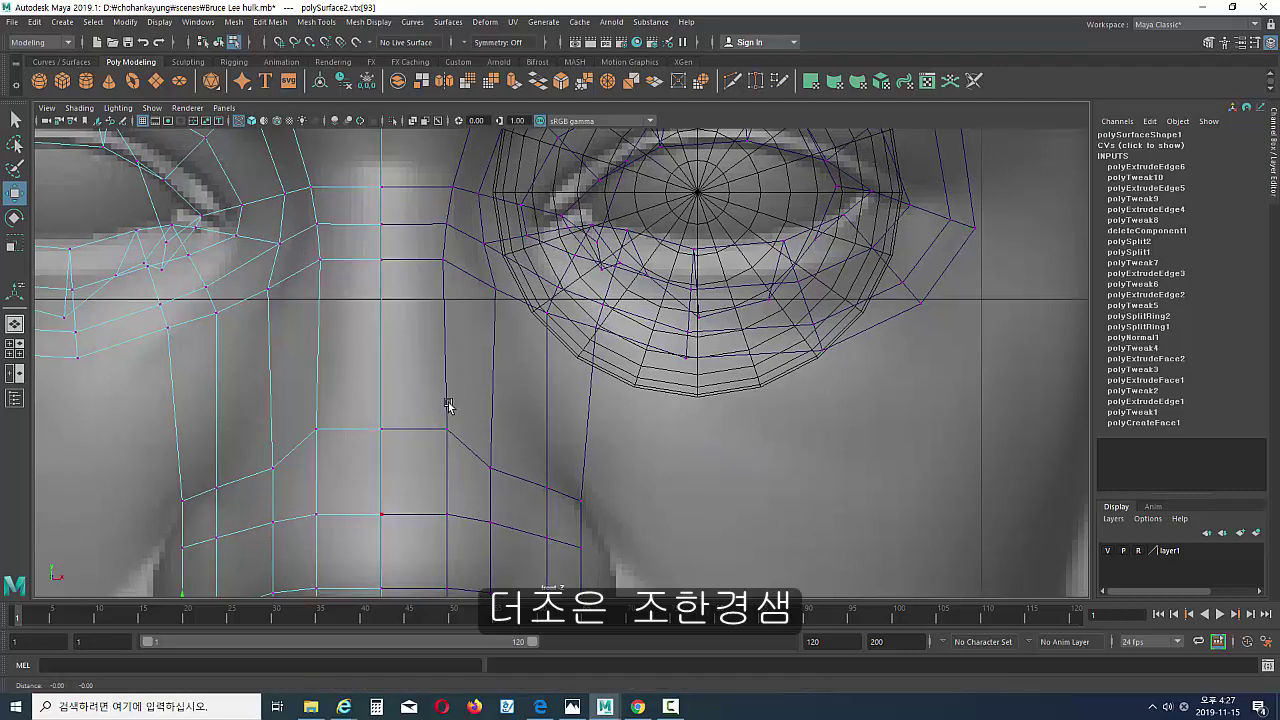
pyautogui.scroll(2, 470, 405)
pyautogui.keyDown('alt'); pyautogui.moveTo(557, 412); pyautogui.dragTo(557, 384, button='middle'); pyautogui.keyUp('alt')
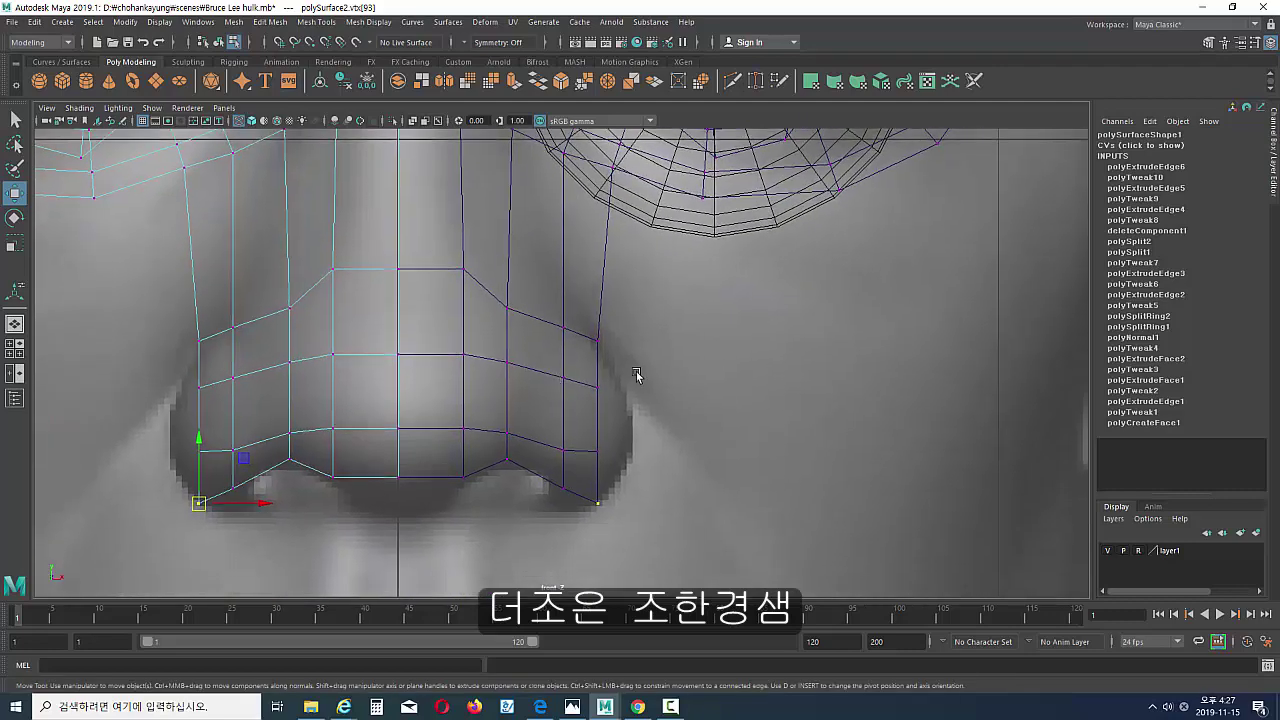
pyautogui.click(607, 428)
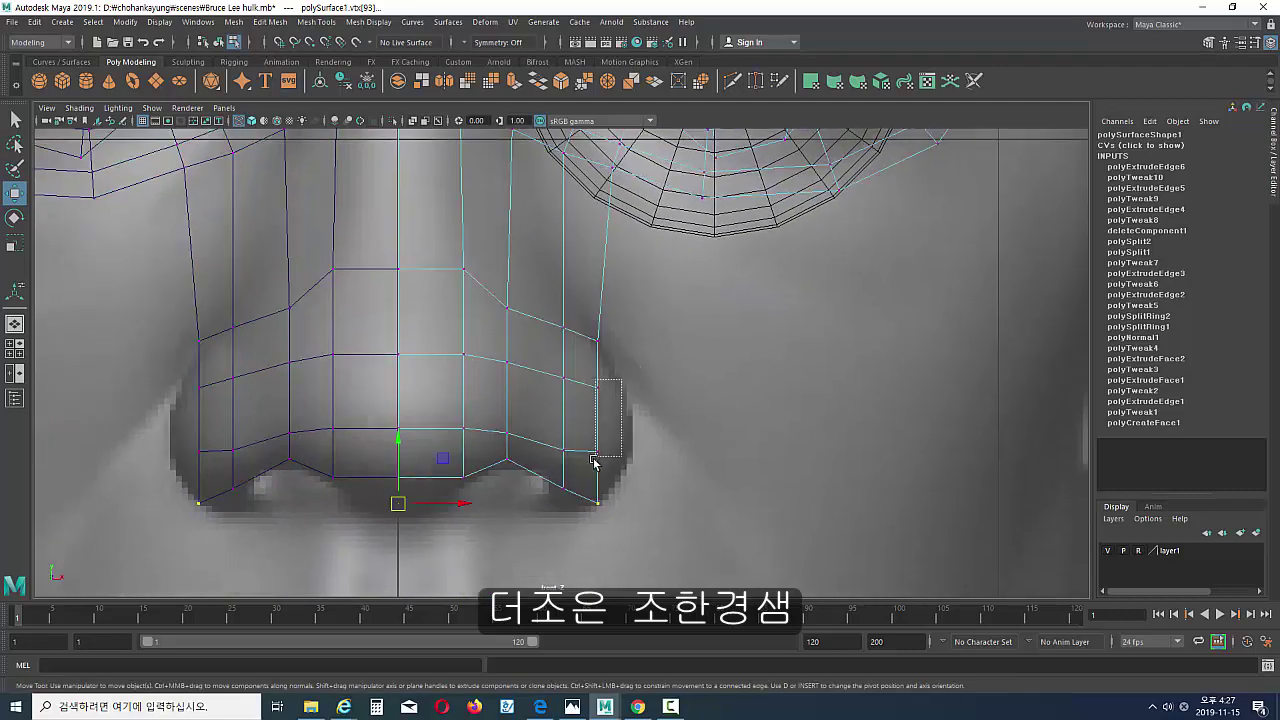
pyautogui.moveTo(622, 372); pyautogui.dragTo(588, 470)
pyautogui.moveTo(600, 424); pyautogui.dragTo(626, 432)
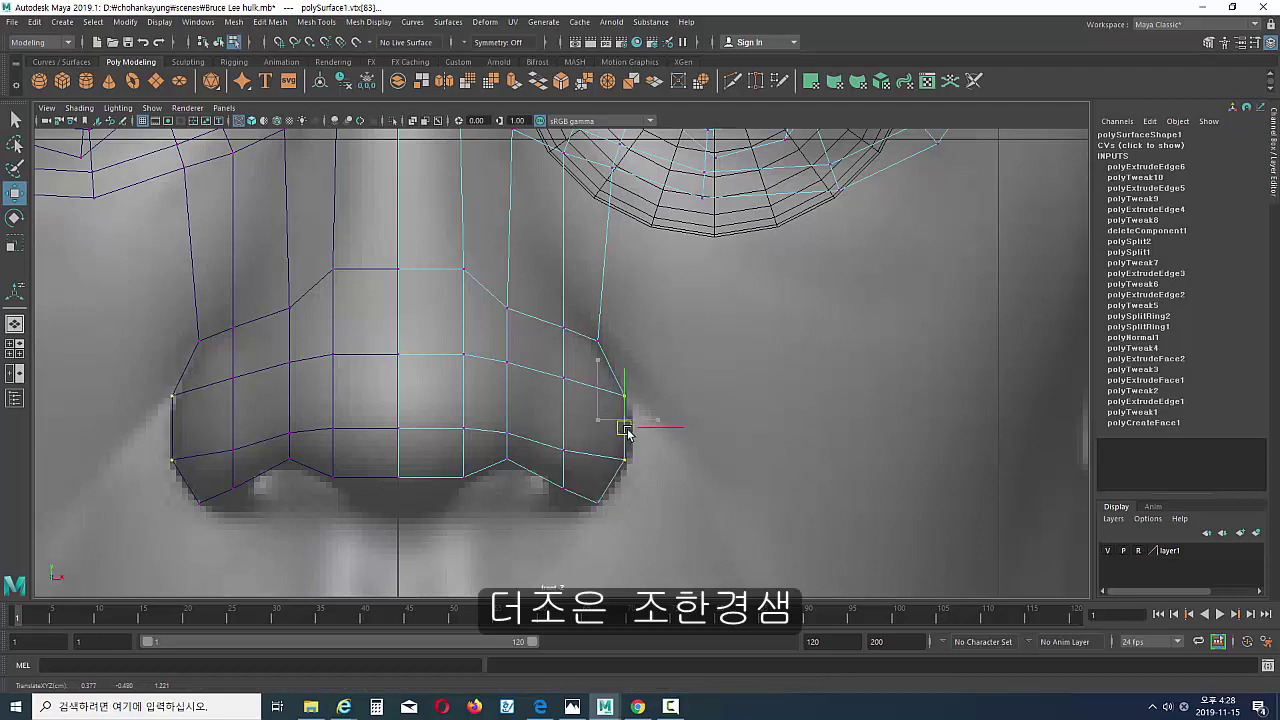
pyautogui.moveTo(556, 356); pyautogui.dragTo(584, 468)
pyautogui.moveTo(567, 416); pyautogui.dragTo(593, 422)
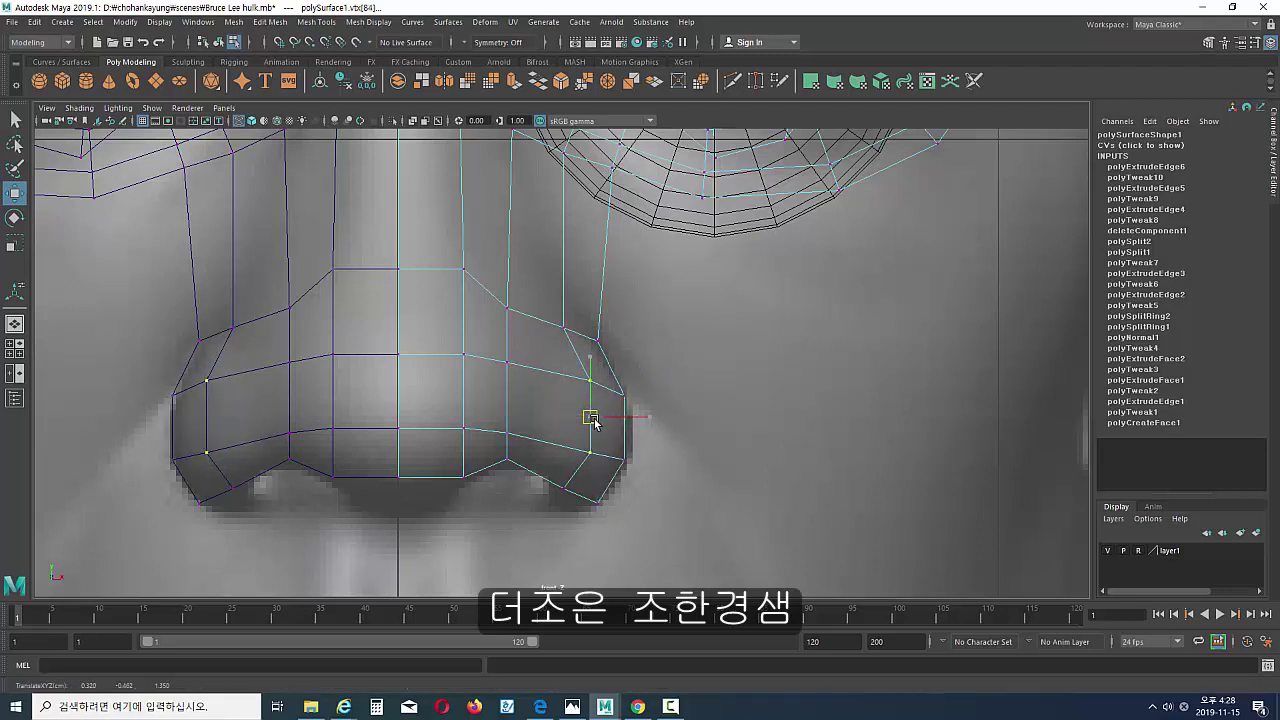
# Nudge the top-centre and bottom-centre nose vertices slightly to the left.
pyautogui.click(449, 236)
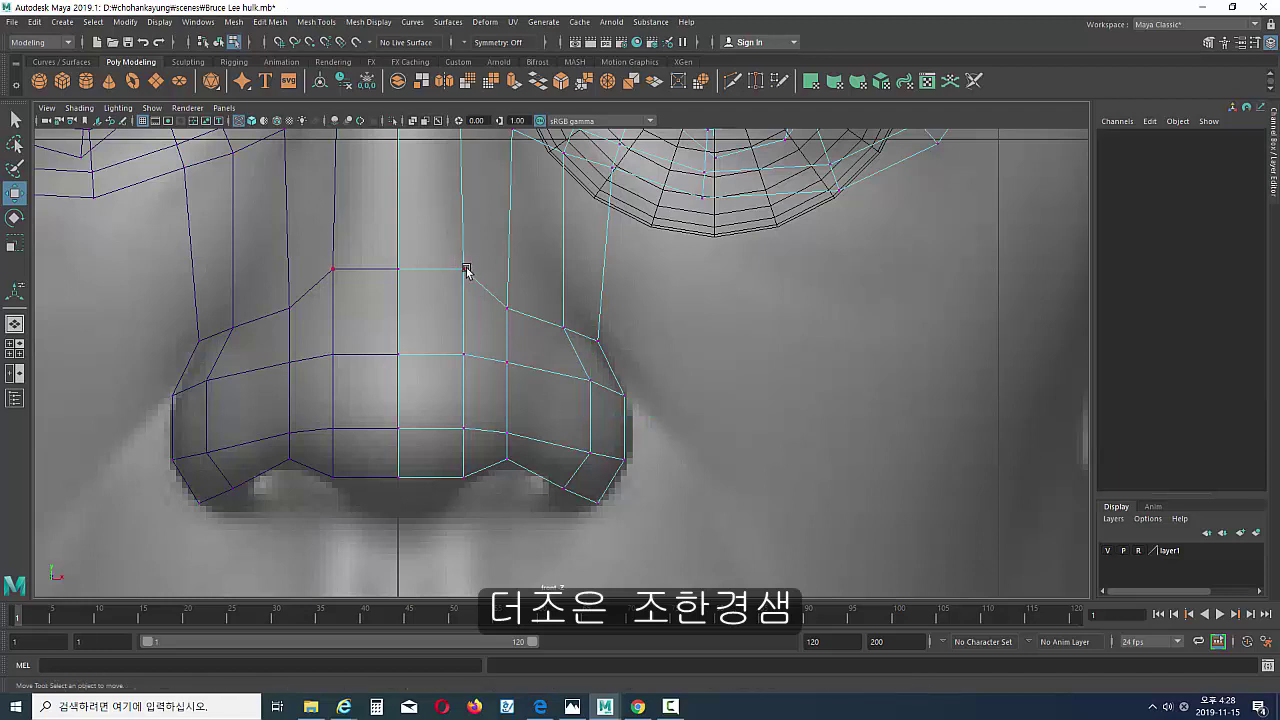
pyautogui.moveTo(458, 275); pyautogui.dragTo(452, 275)
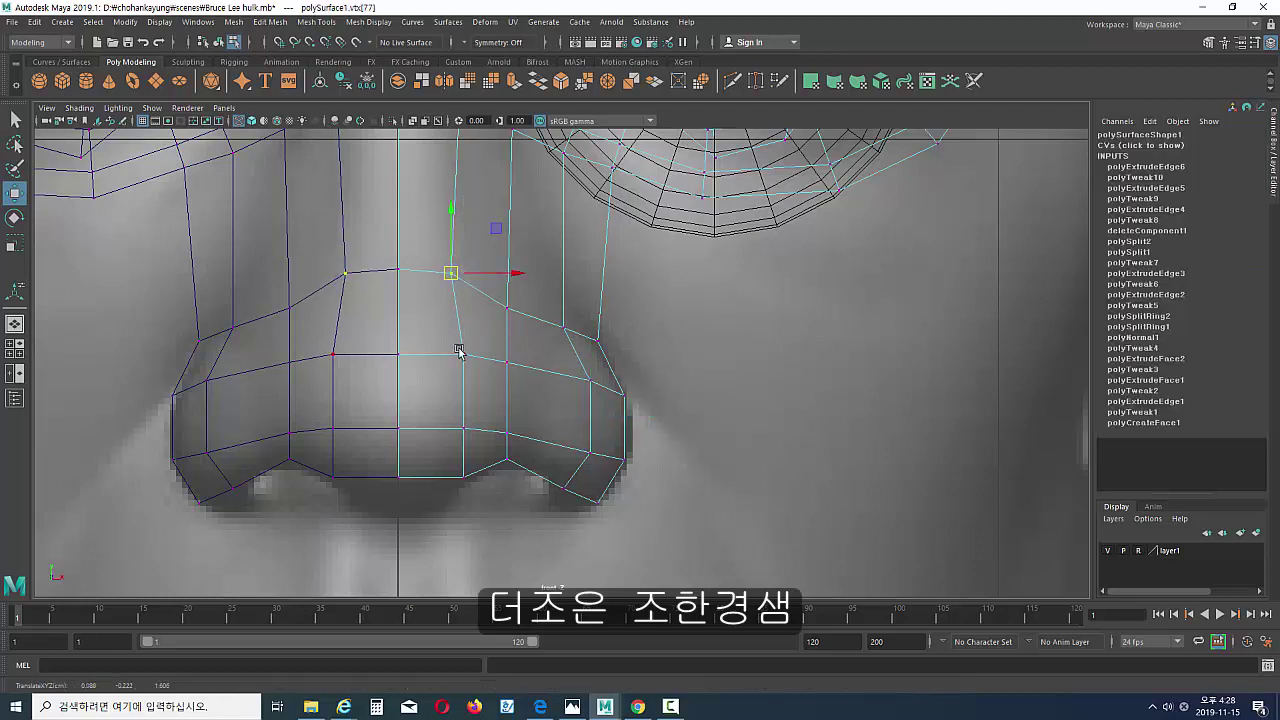
pyautogui.moveTo(457, 345); pyautogui.dragTo(473, 427)
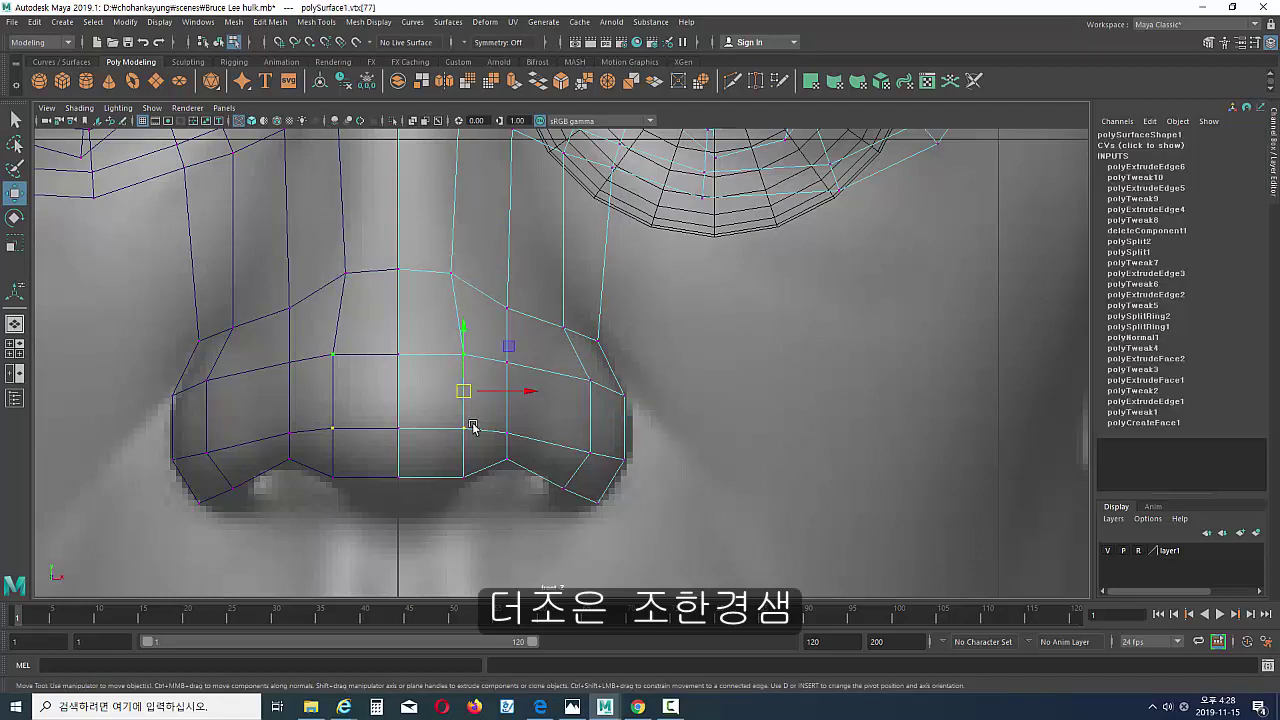
pyautogui.click(463, 477)
pyautogui.moveTo(463, 477); pyautogui.dragTo(449, 480)
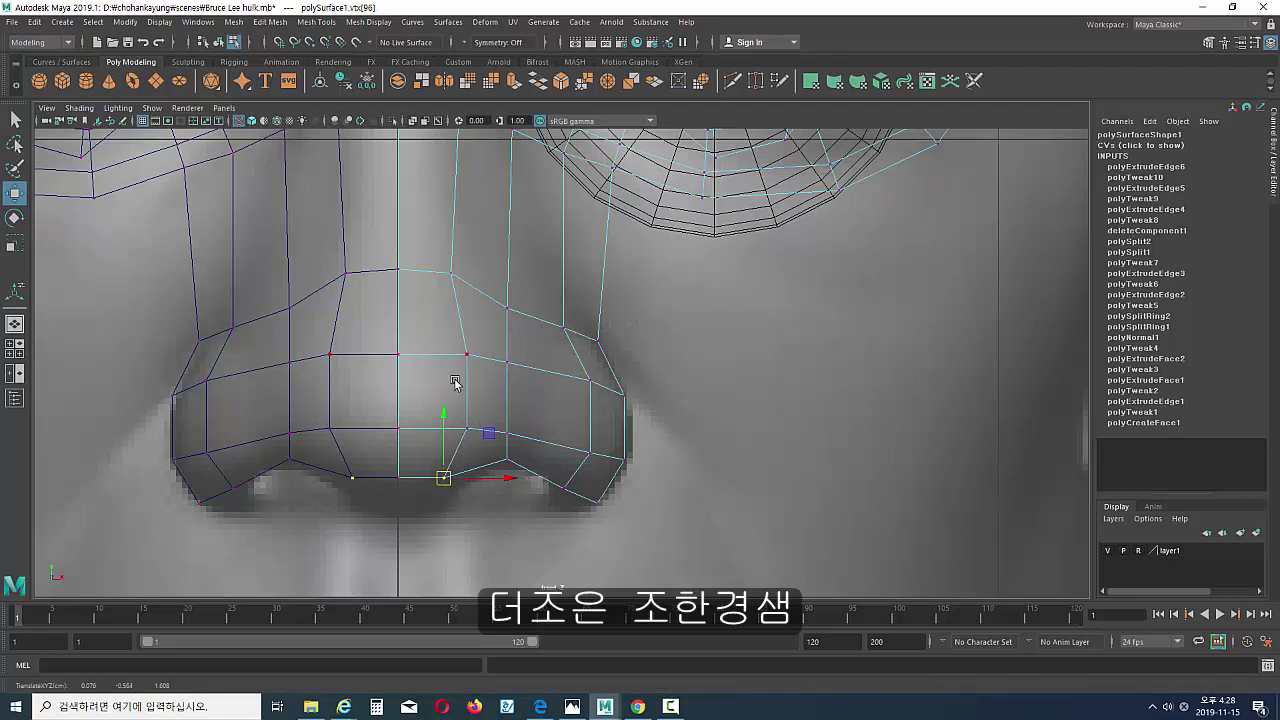
# Maximize the perspective view and zoom in close on the side of the nose piece.
pyautogui.press('space')
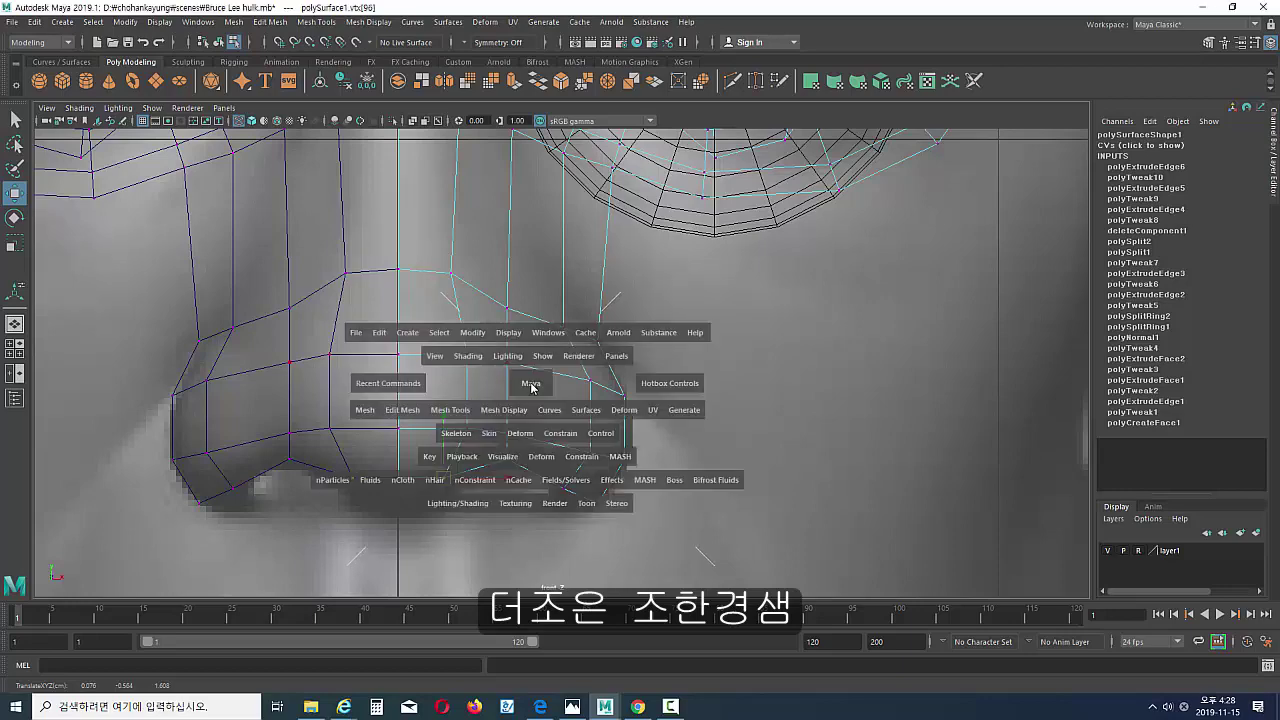
pyautogui.press('space')
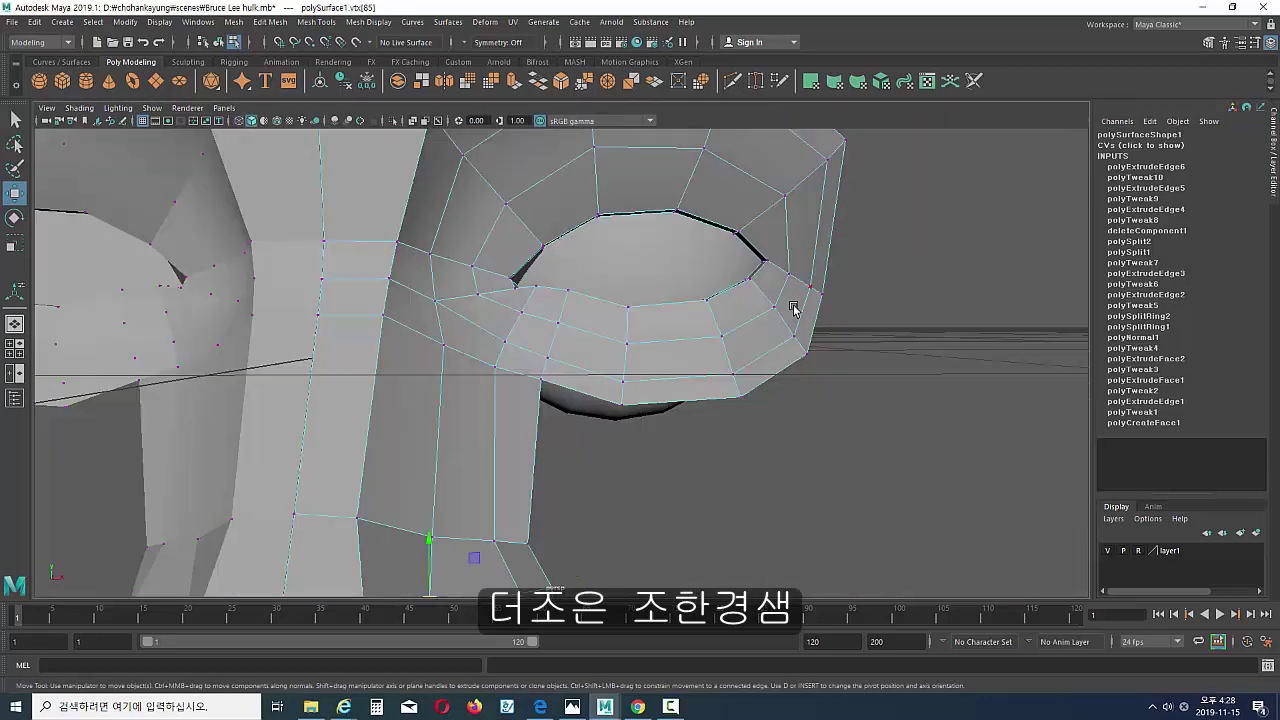
pyautogui.moveTo(791, 306)
pyautogui.keyDown('alt'); pyautogui.mouseDown(button='right')
pyautogui.moveTo(500, 377)
pyautogui.moveTo(495, 402)
pyautogui.mouseUp(button='right'); pyautogui.keyUp('alt')
pyautogui.keyDown('alt'); pyautogui.moveTo(495, 402); pyautogui.dragTo(497, 440); pyautogui.keyUp('alt')
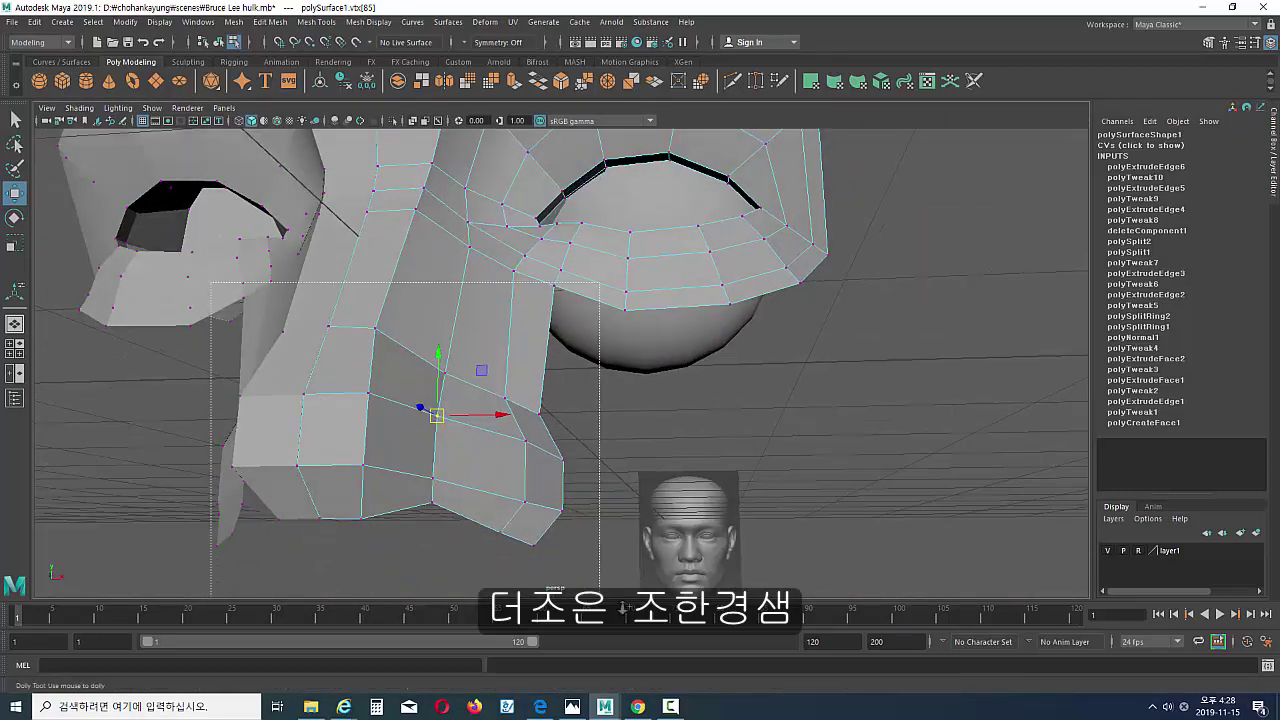
pyautogui.keyDown('alt'); pyautogui.moveTo(497, 440); pyautogui.dragTo(535, 443, button='right'); pyautogui.keyUp('alt')
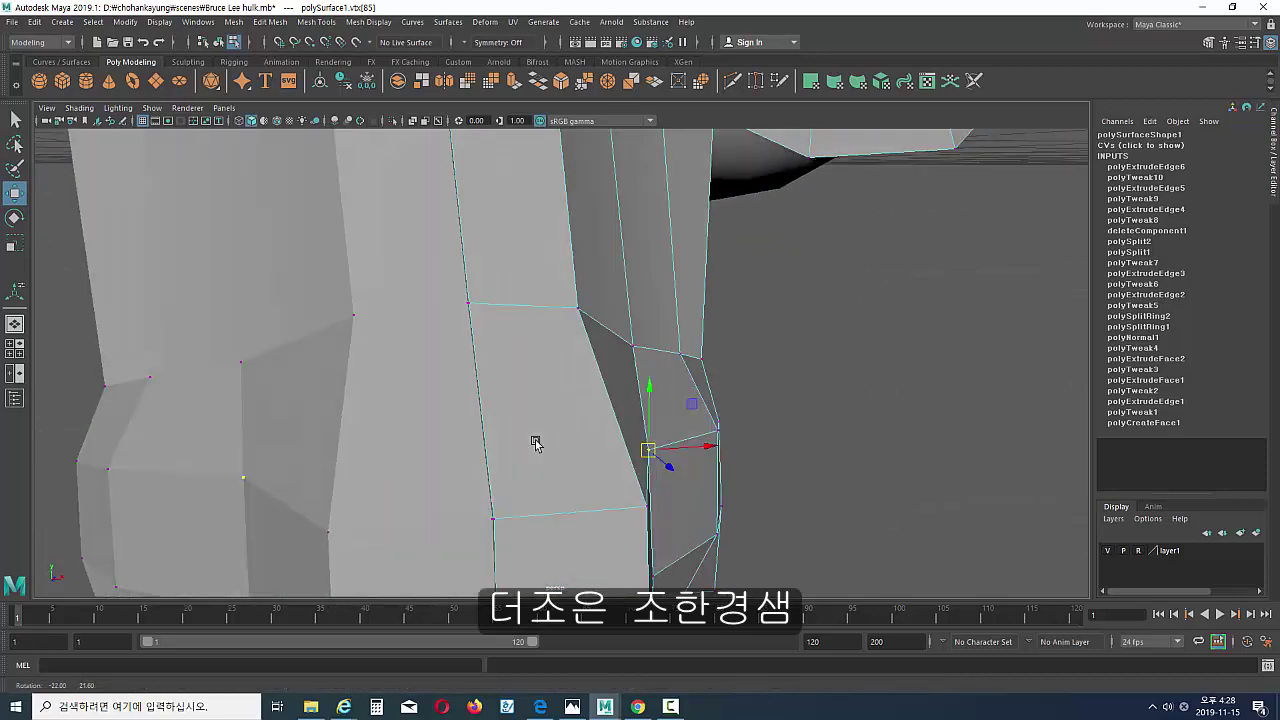
# Select the vertices along the nose piece's outer edge to pull the lower tip inward.
pyautogui.click(640, 347)
pyautogui.moveTo(640, 347)
pyautogui.keyDown('alt'); pyautogui.mouseDown()
pyautogui.moveTo(676, 363)
pyautogui.moveTo(674, 349)
pyautogui.moveTo(589, 321)
pyautogui.mouseUp(); pyautogui.keyUp('alt')
pyautogui.click(614, 331)
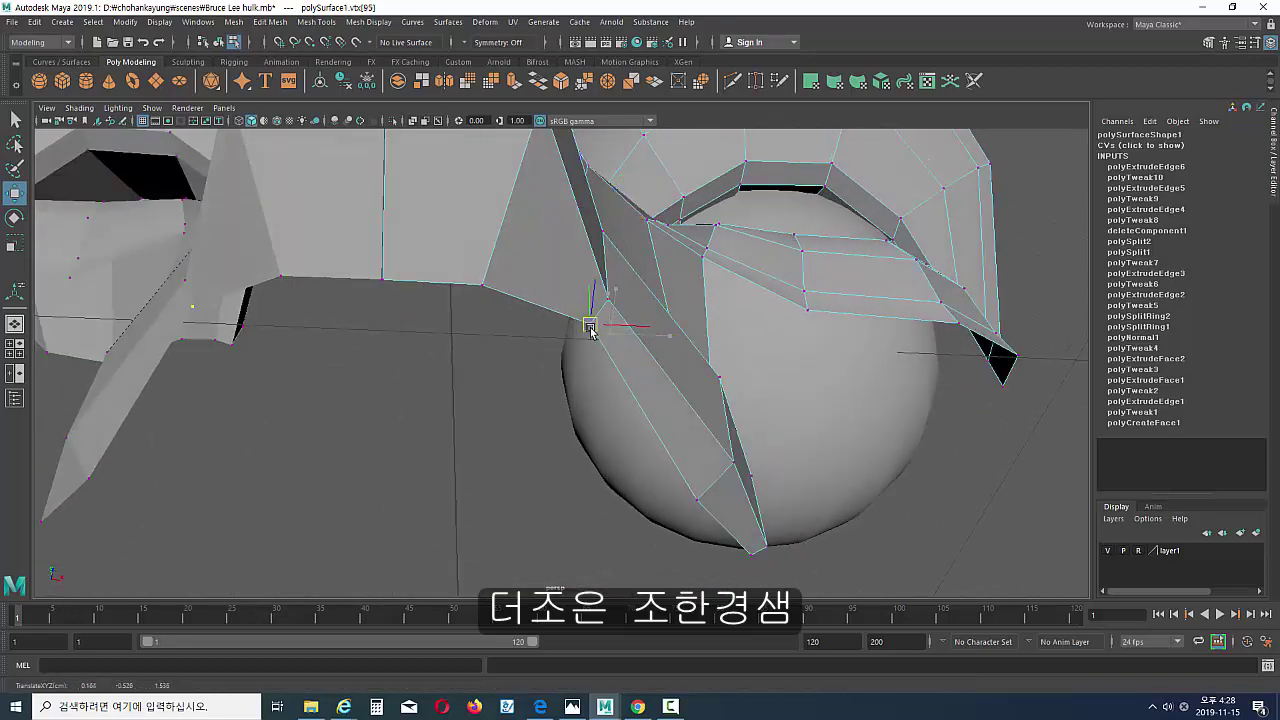
pyautogui.moveTo(667, 441)
pyautogui.keyDown('alt'); pyautogui.mouseDown()
pyautogui.moveTo(591, 454)
pyautogui.moveTo(740, 390)
pyautogui.moveTo(752, 413)
pyautogui.moveTo(746, 471)
pyautogui.moveTo(729, 451)
pyautogui.moveTo(675, 480)
pyautogui.moveTo(757, 486)
pyautogui.moveTo(794, 466)
pyautogui.moveTo(743, 471)
pyautogui.moveTo(723, 400)
pyautogui.moveTo(700, 434)
pyautogui.moveTo(535, 410)
pyautogui.moveTo(517, 434)
pyautogui.moveTo(580, 431)
pyautogui.moveTo(491, 417)
pyautogui.mouseUp(); pyautogui.keyUp('alt')
pyautogui.click(674, 411)
pyautogui.click(752, 408)
pyautogui.click(738, 482)
# Show the mask as a smooth surface, then enter vertex mode from a front view.
pyautogui.press('3')
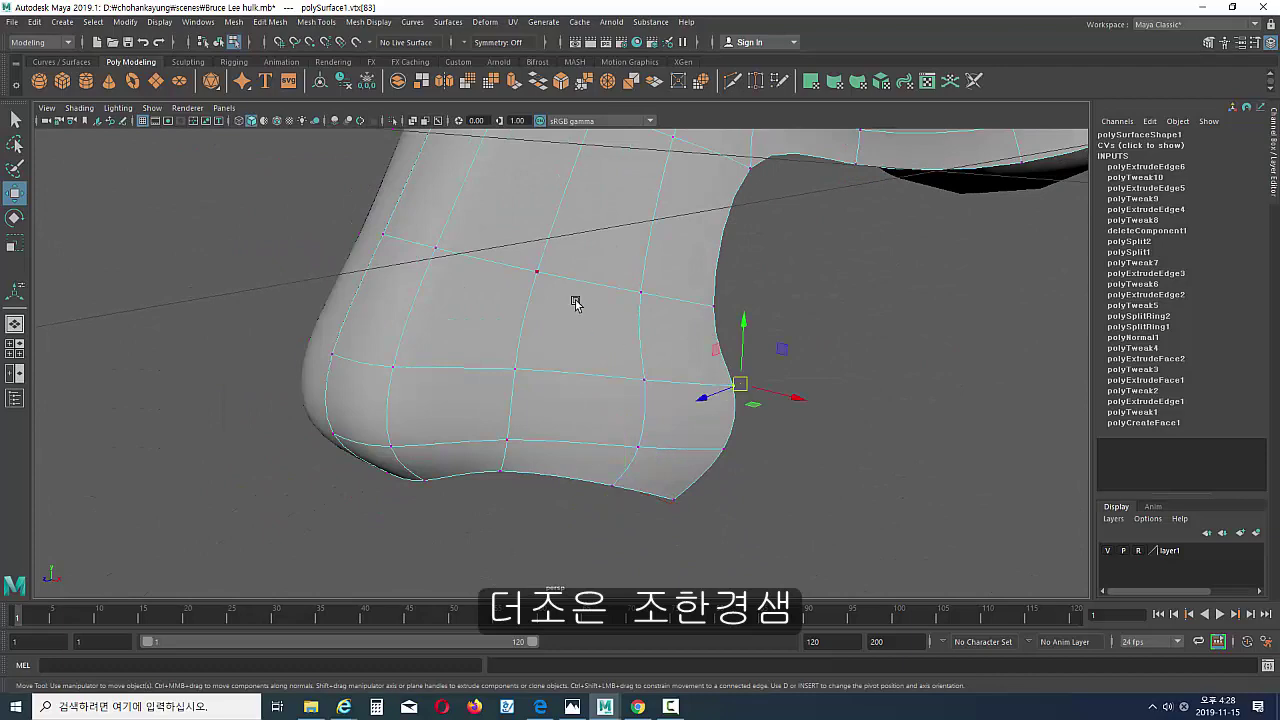
pyautogui.moveTo(574, 300); pyautogui.dragTo(679, 280, button='right')
pyautogui.moveTo(677, 354)
pyautogui.keyDown('alt'); pyautogui.mouseDown()
pyautogui.moveTo(622, 400)
pyautogui.moveTo(620, 471)
pyautogui.moveTo(486, 429)
pyautogui.moveTo(519, 422)
pyautogui.mouseUp(); pyautogui.keyUp('alt')
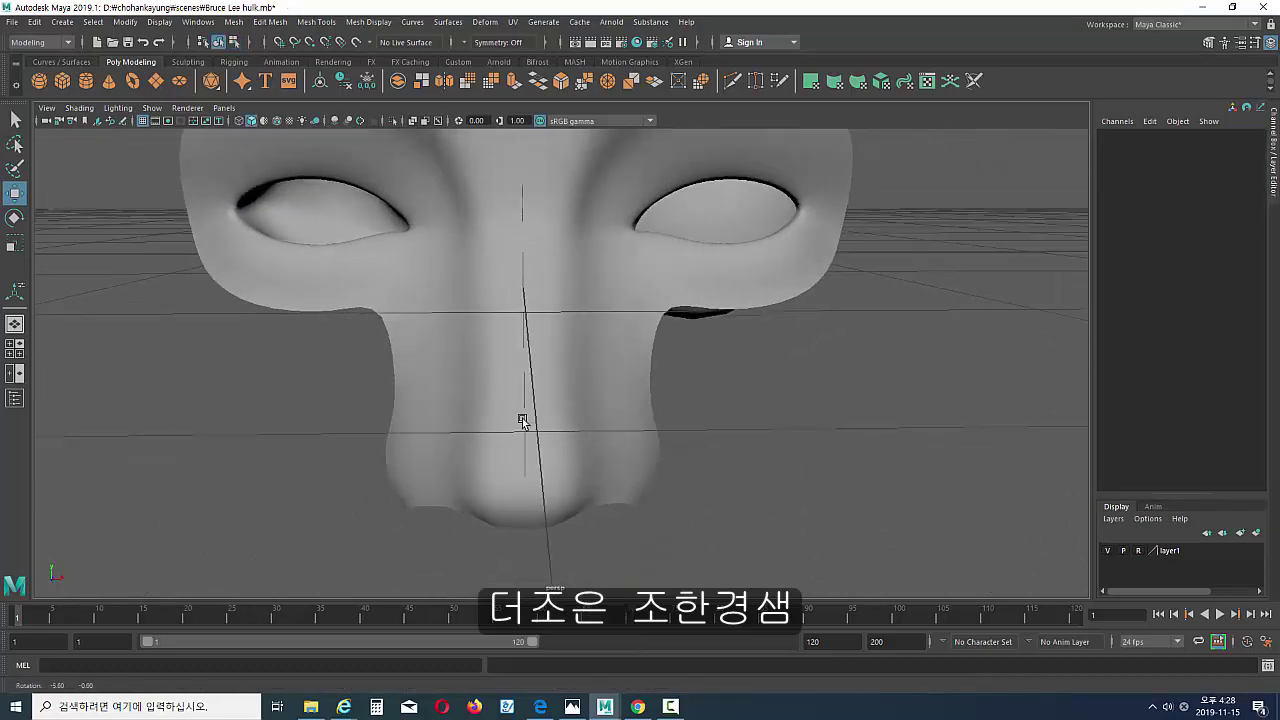
pyautogui.click(582, 373)
pyautogui.moveTo(587, 396); pyautogui.dragTo(565, 320, button='right')
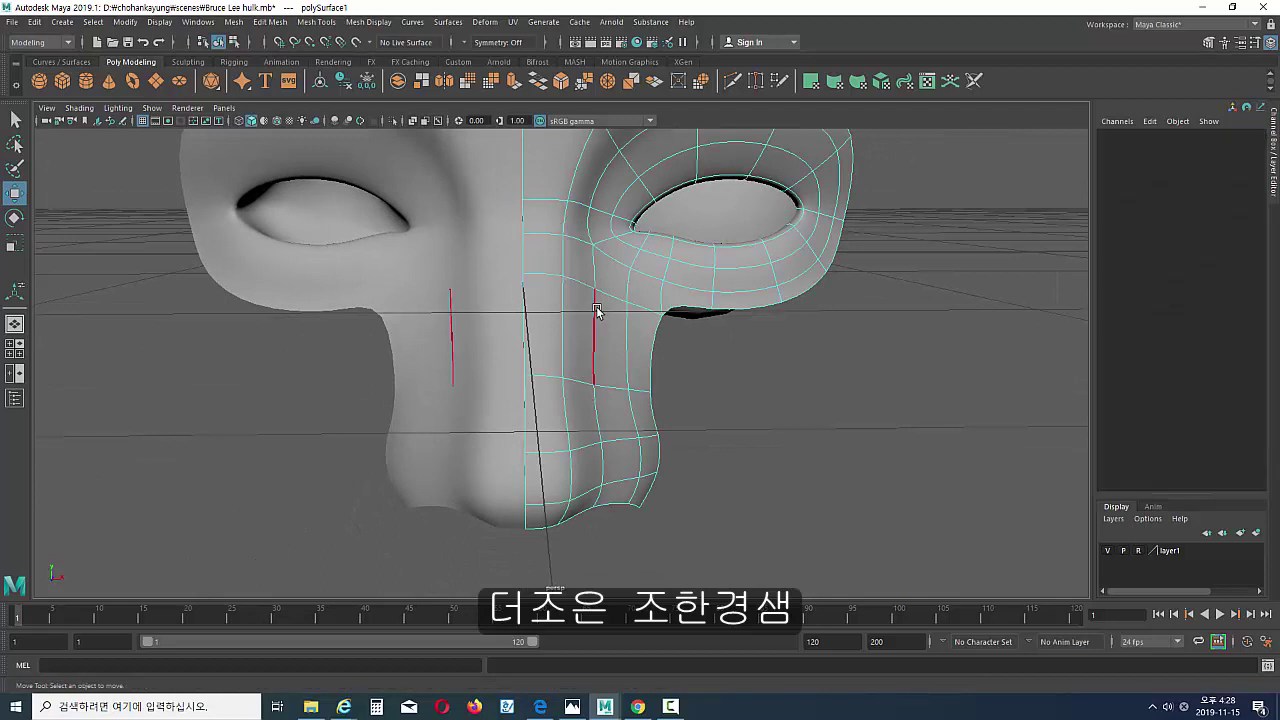
# Nudge the vertices beside the nose bridge toward the centre and down near the inner eye corner.
pyautogui.click(566, 264)
pyautogui.moveTo(622, 262); pyautogui.dragTo(616, 262)
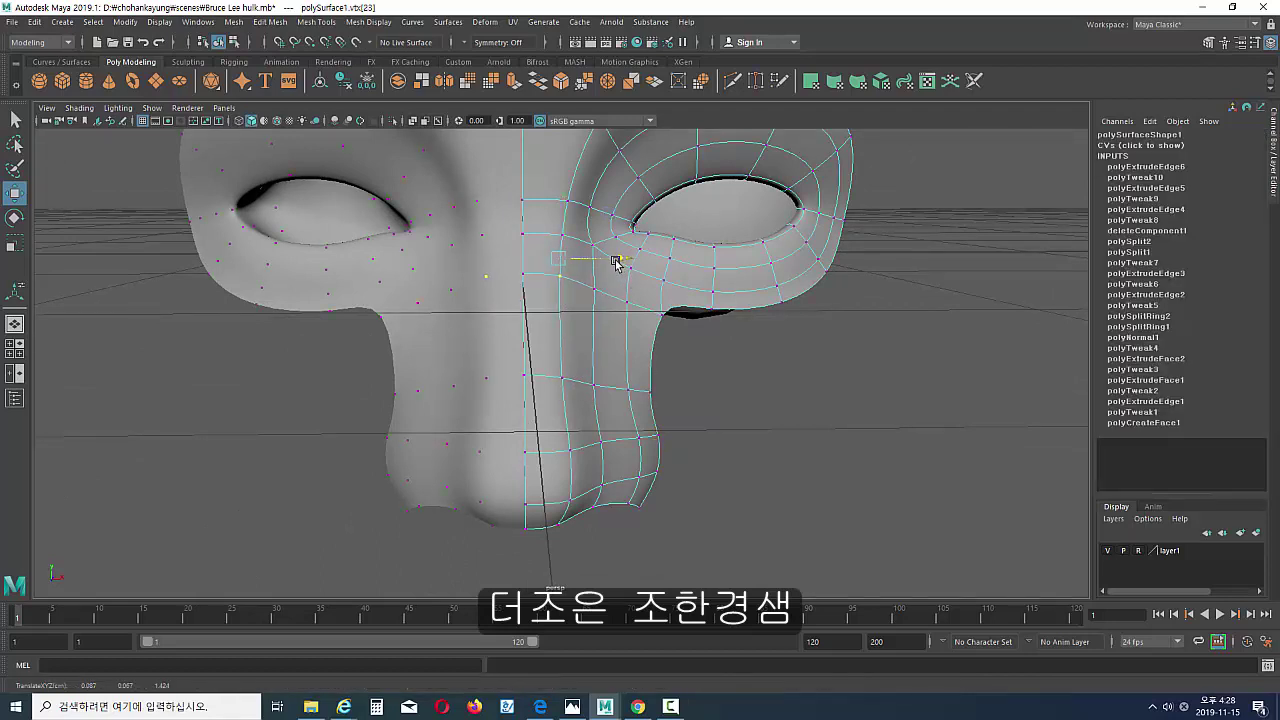
pyautogui.click(565, 235)
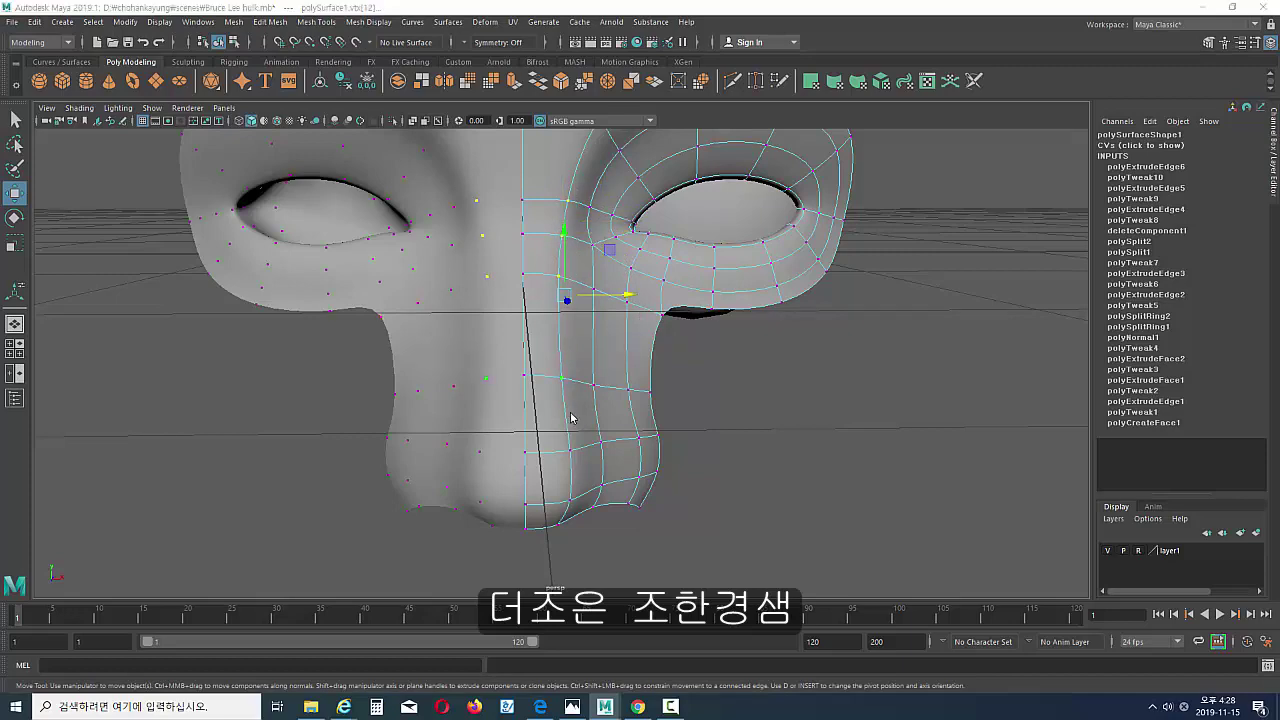
pyautogui.moveTo(565, 300)
pyautogui.keyDown('alt'); pyautogui.mouseDown()
pyautogui.moveTo(525, 301)
pyautogui.moveTo(532, 222)
pyautogui.mouseUp(); pyautogui.keyUp('alt')
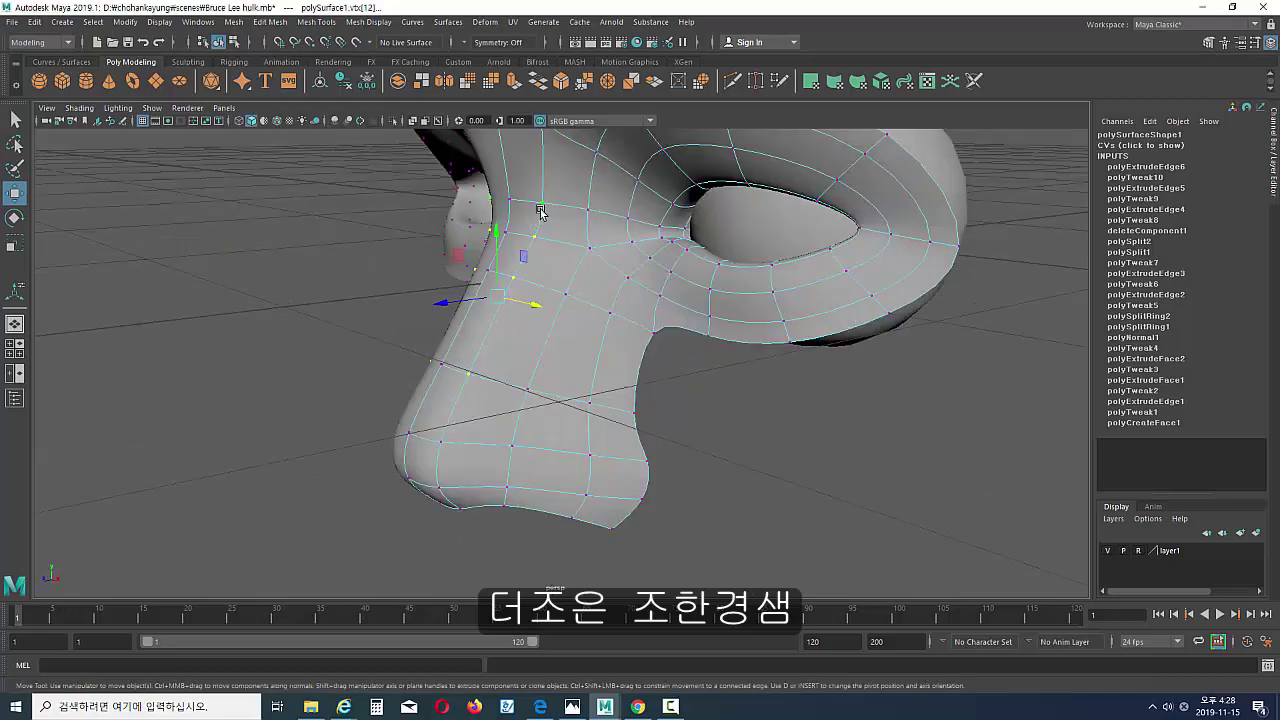
pyautogui.click(540, 212)
pyautogui.moveTo(541, 232); pyautogui.dragTo(507, 231, button='middle')
pyautogui.click(507, 231)
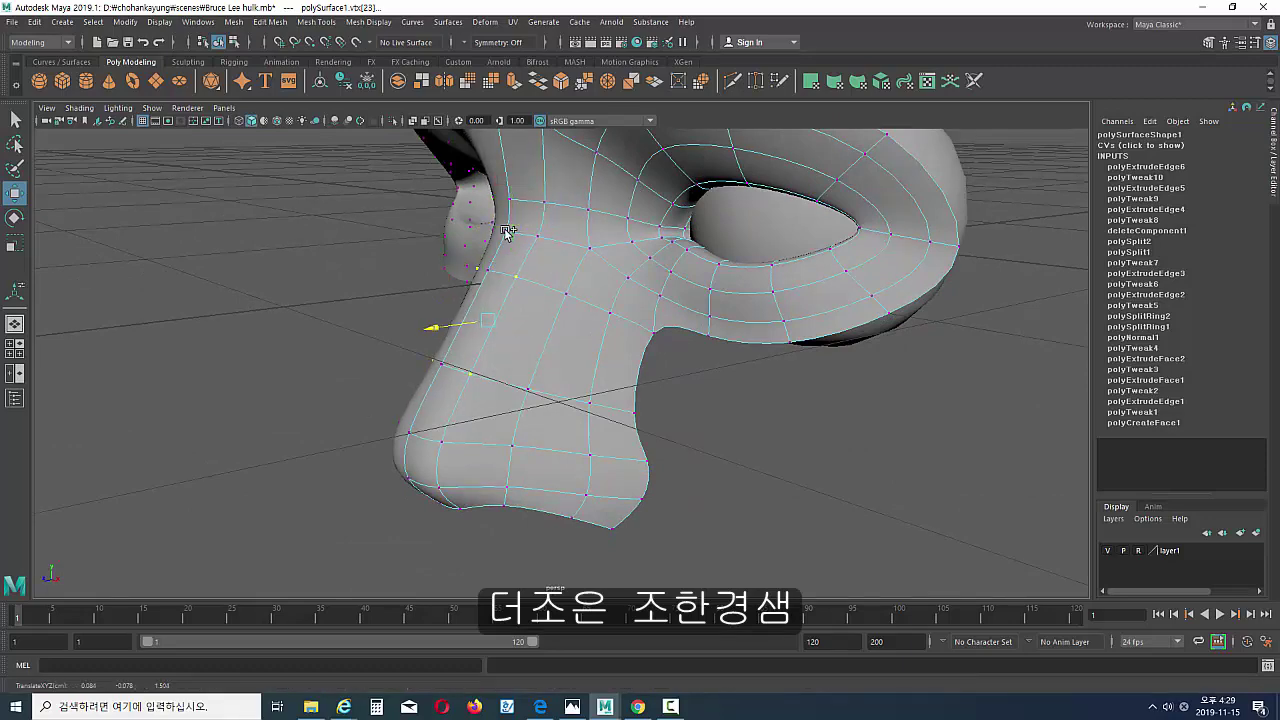
# Raise a vertex beside the inner eye corner, then undo that move with Ctrl+Z.
pyautogui.keyDown('alt'); pyautogui.moveTo(507, 231); pyautogui.dragTo(507, 231); pyautogui.keyUp('alt')
pyautogui.click(507, 231)
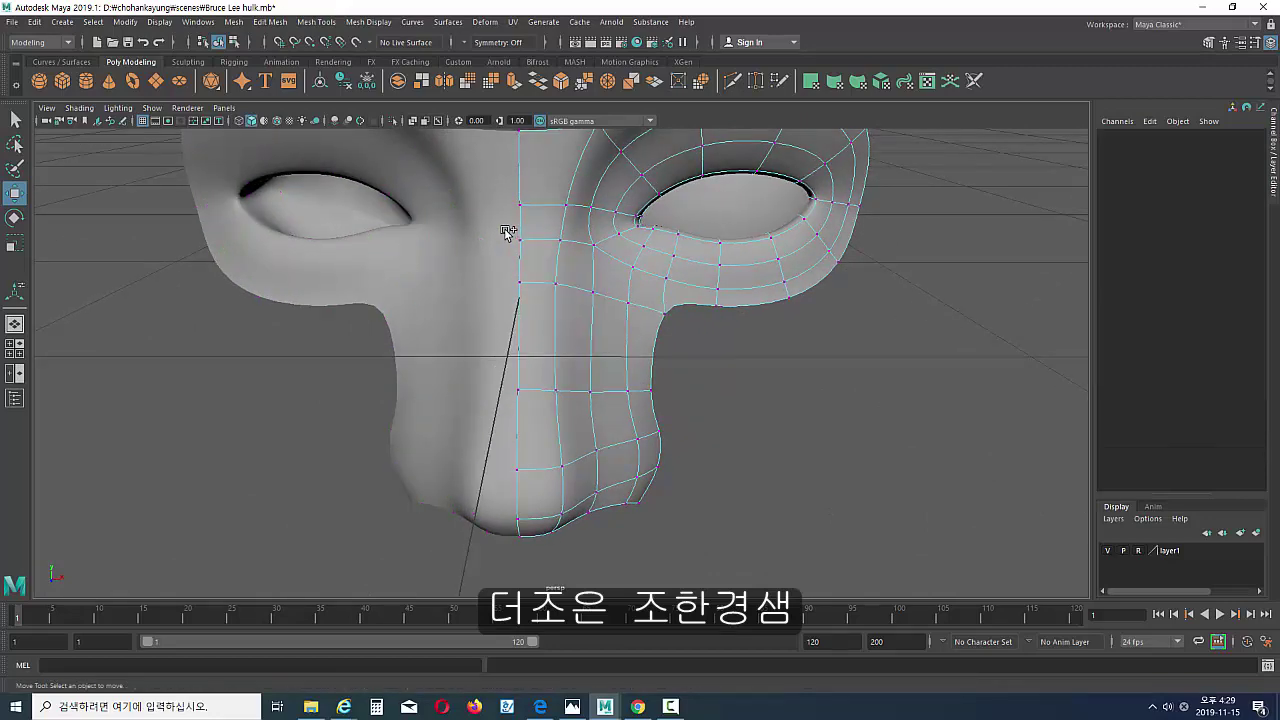
pyautogui.click(507, 231)
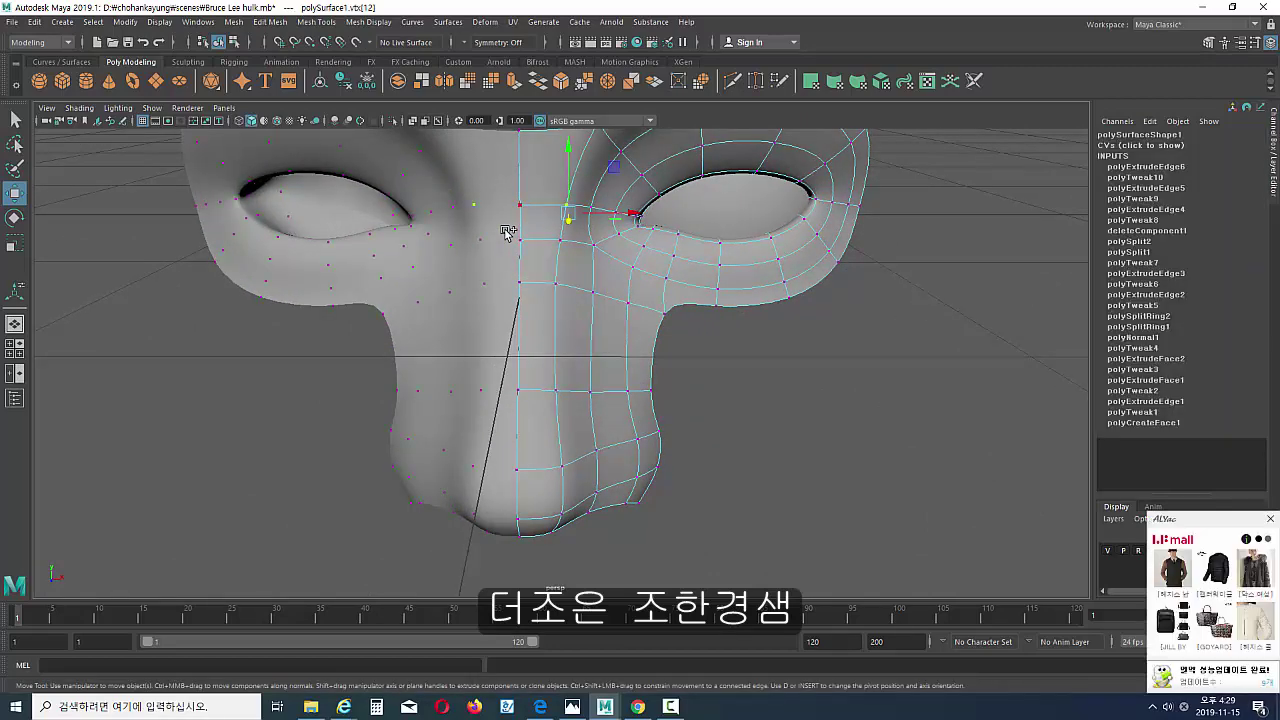
pyautogui.moveTo(507, 231); pyautogui.dragTo(507, 231, button='middle')
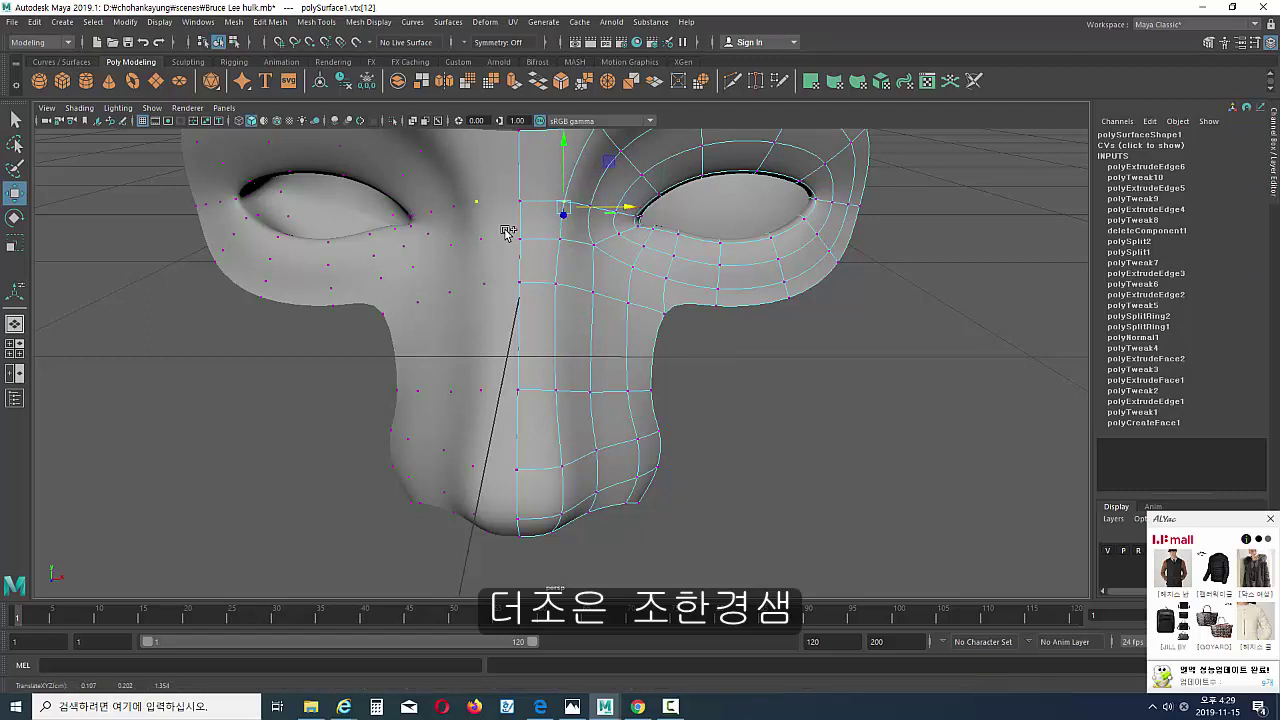
pyautogui.hotkey('ctrl', 'z')
pyautogui.hotkey('ctrl', 'z')
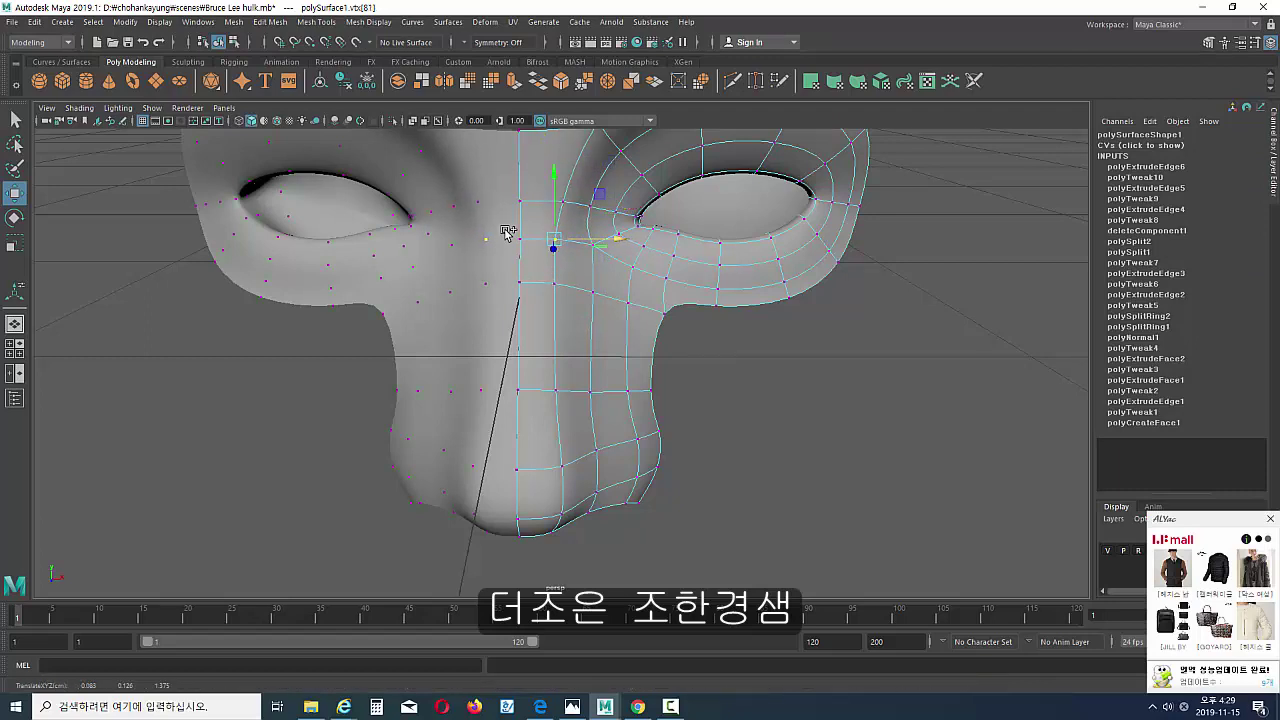
pyautogui.hotkey('ctrl', 'z')
pyautogui.hotkey('ctrl', 'z')
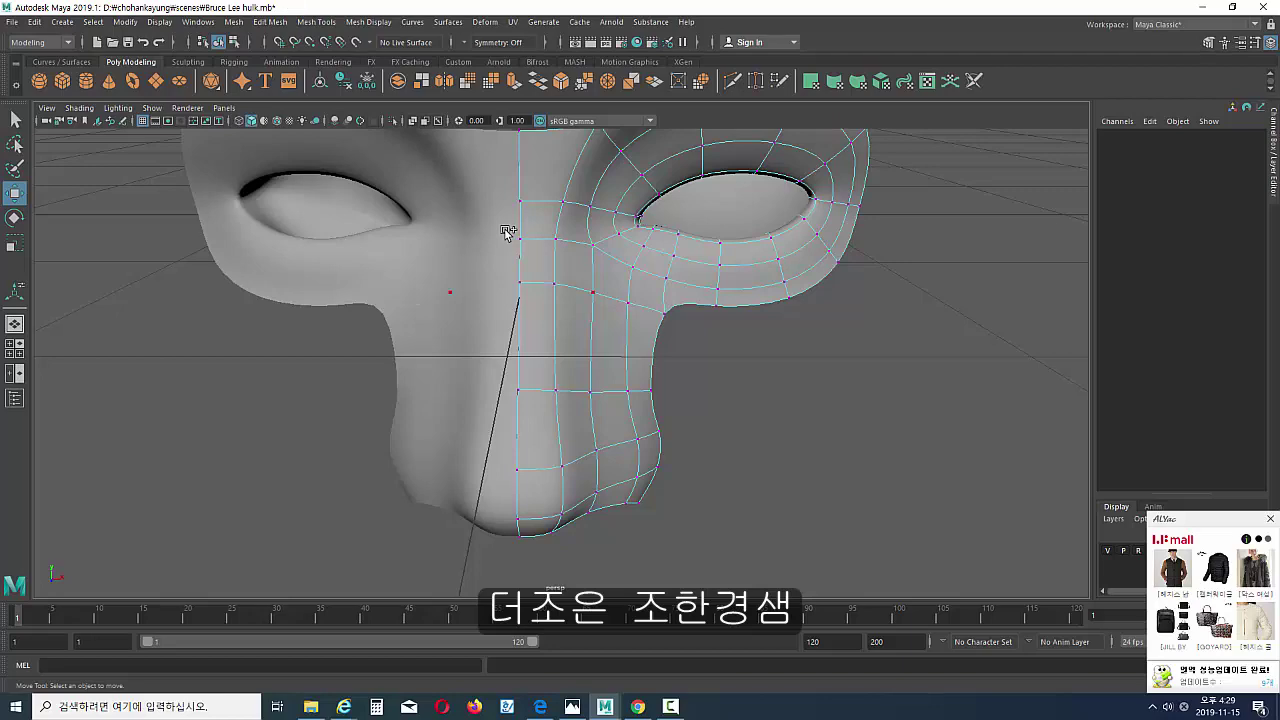
pyautogui.hotkey('ctrl', 'z')
pyautogui.hotkey('ctrl', 'z')
pyautogui.hotkey('ctrl', 'z')
pyautogui.hotkey('ctrl', 'z')
pyautogui.moveTo(590, 315); pyautogui.dragTo(661, 304, button='right')
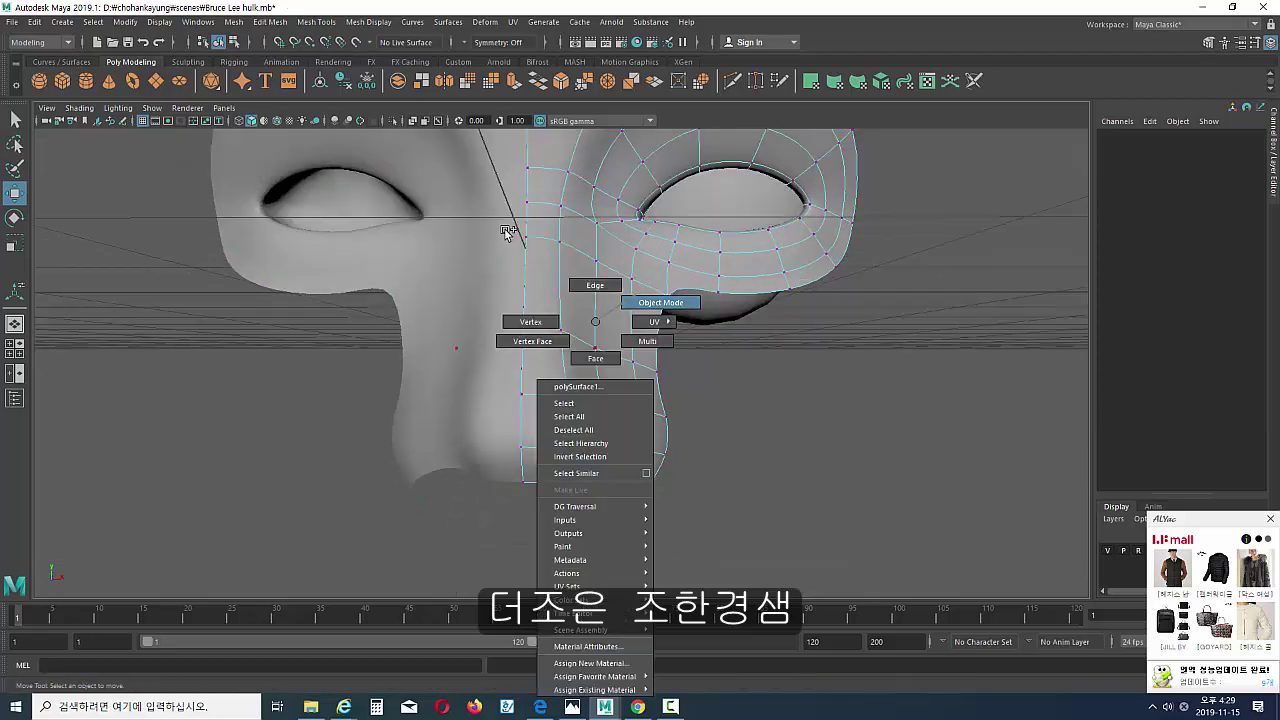
# Inspect the smoothed mask and check an edge along the side of the nose.
pyautogui.keyDown('alt'); pyautogui.moveTo(504, 228); pyautogui.dragTo(507, 231); pyautogui.keyUp('alt')
pyautogui.scroll(2, 504, 228)
pyautogui.scroll(2, 507, 231)
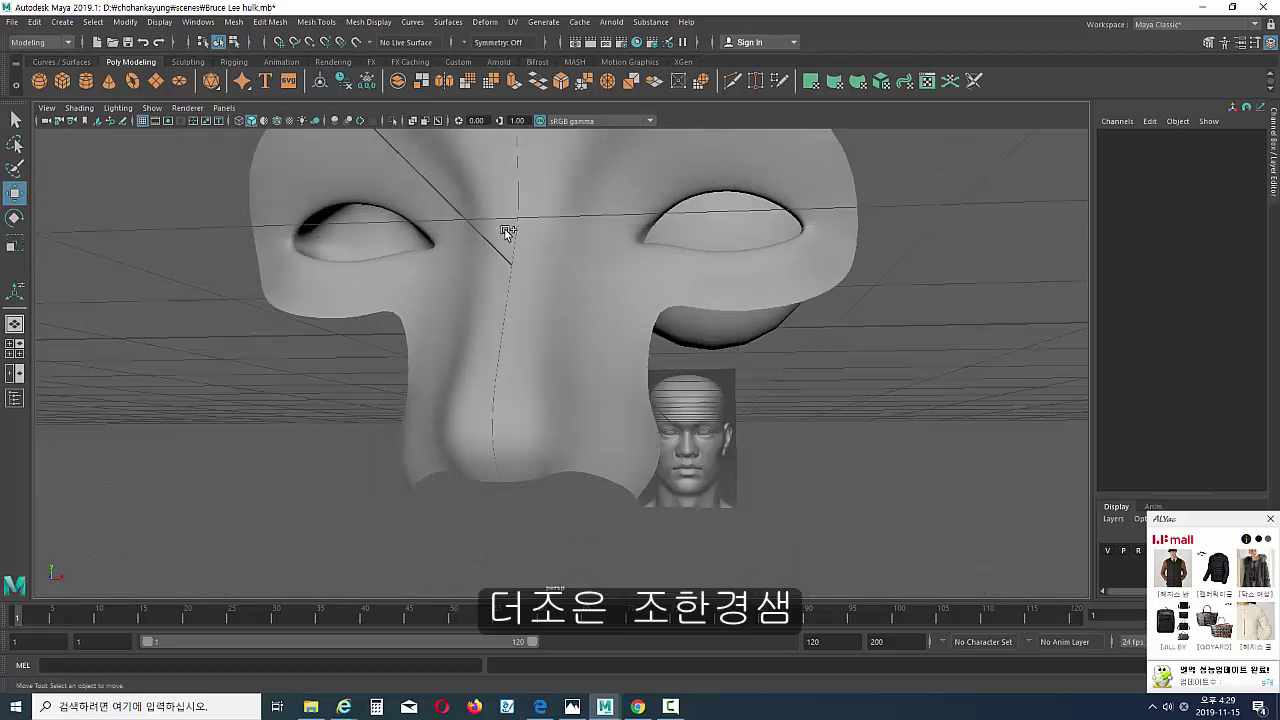
pyautogui.moveTo(598, 375); pyautogui.dragTo(598, 303, button='right')
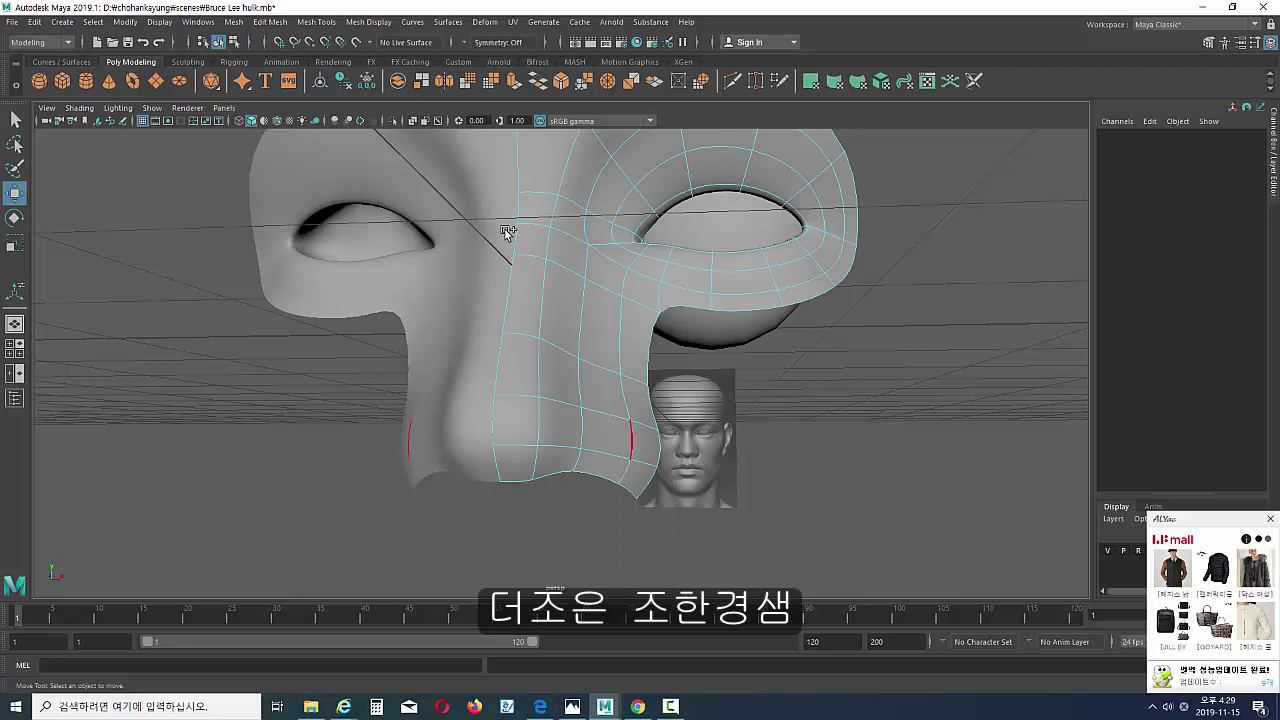
pyautogui.keyDown('alt'); pyautogui.moveTo(507, 231); pyautogui.dragTo(507, 231); pyautogui.keyUp('alt')
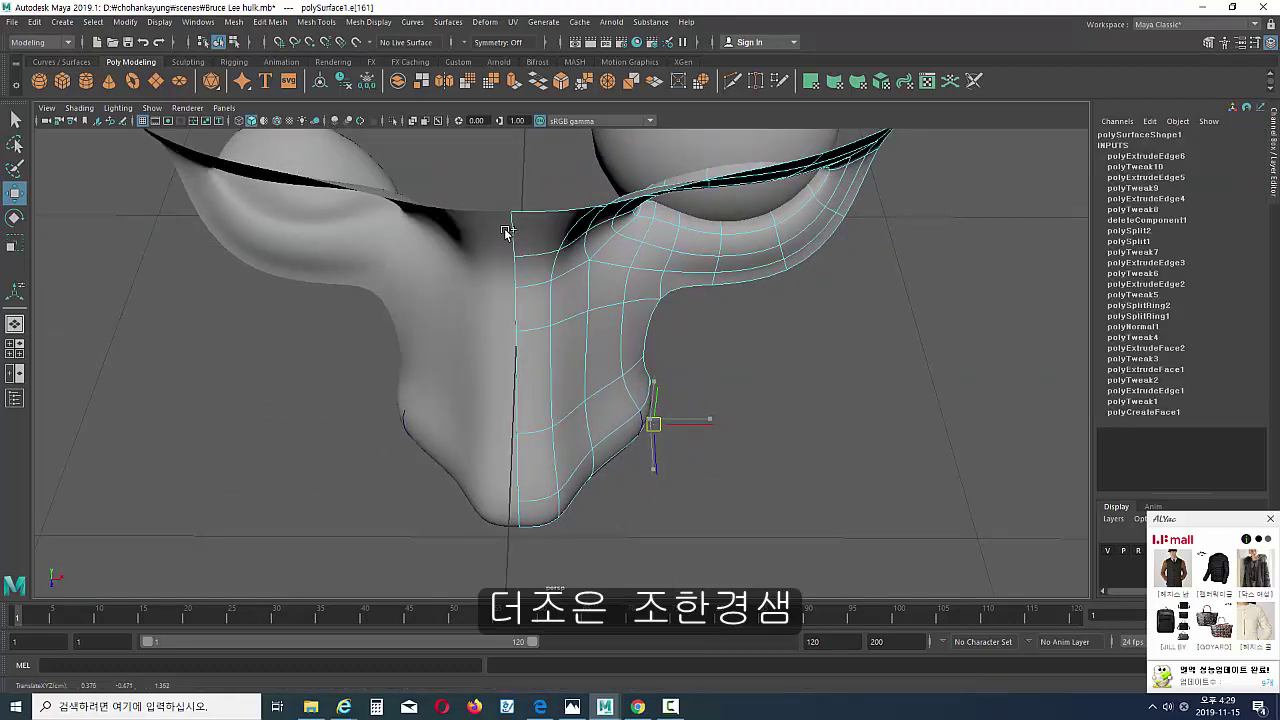
pyautogui.keyDown('alt'); pyautogui.moveTo(507, 231); pyautogui.dragTo(507, 231); pyautogui.keyUp('alt')
# Return to Object Mode and deselect the mask to view it cleanly from the front.
pyautogui.rightClick(636, 339)
pyautogui.click(701, 320)
pyautogui.click(506, 230)
pyautogui.click(504, 228)
pyautogui.rightClick(507, 231)
pyautogui.click(507, 231)
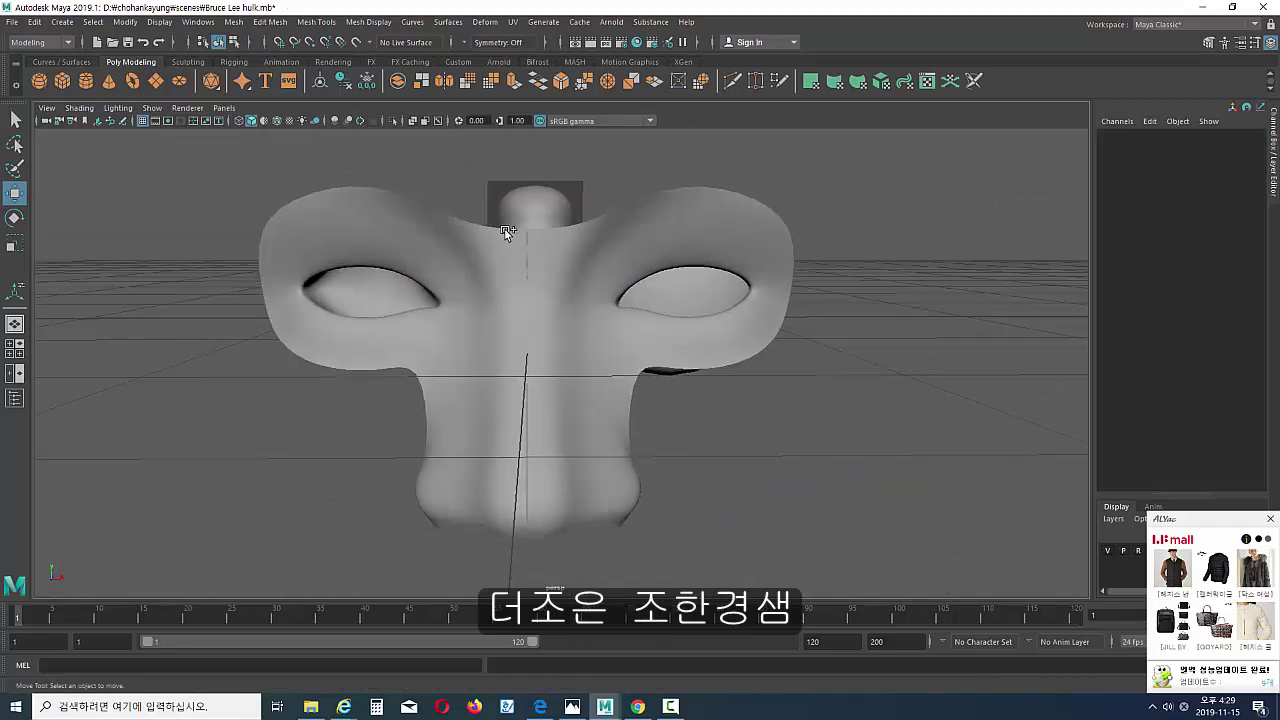